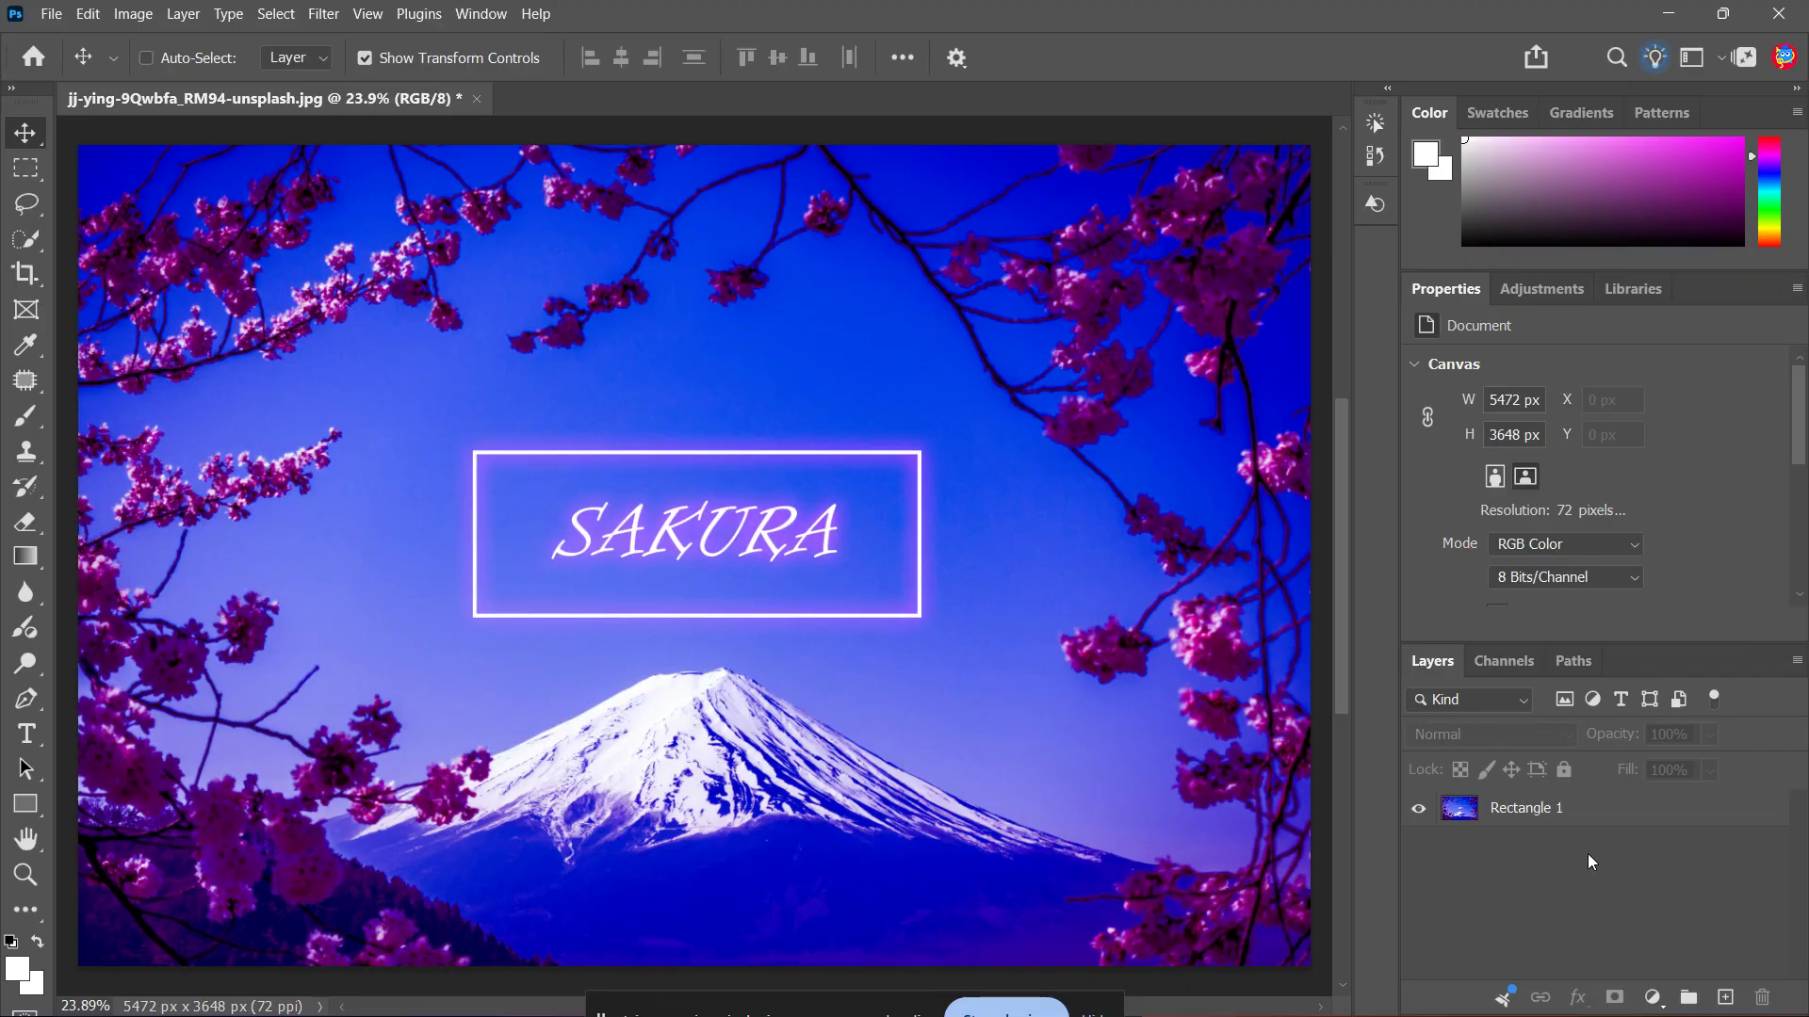
Undo the layer merge and review the separate layers in the layer stack
{"action": "key", "text": "ctrl+z"}
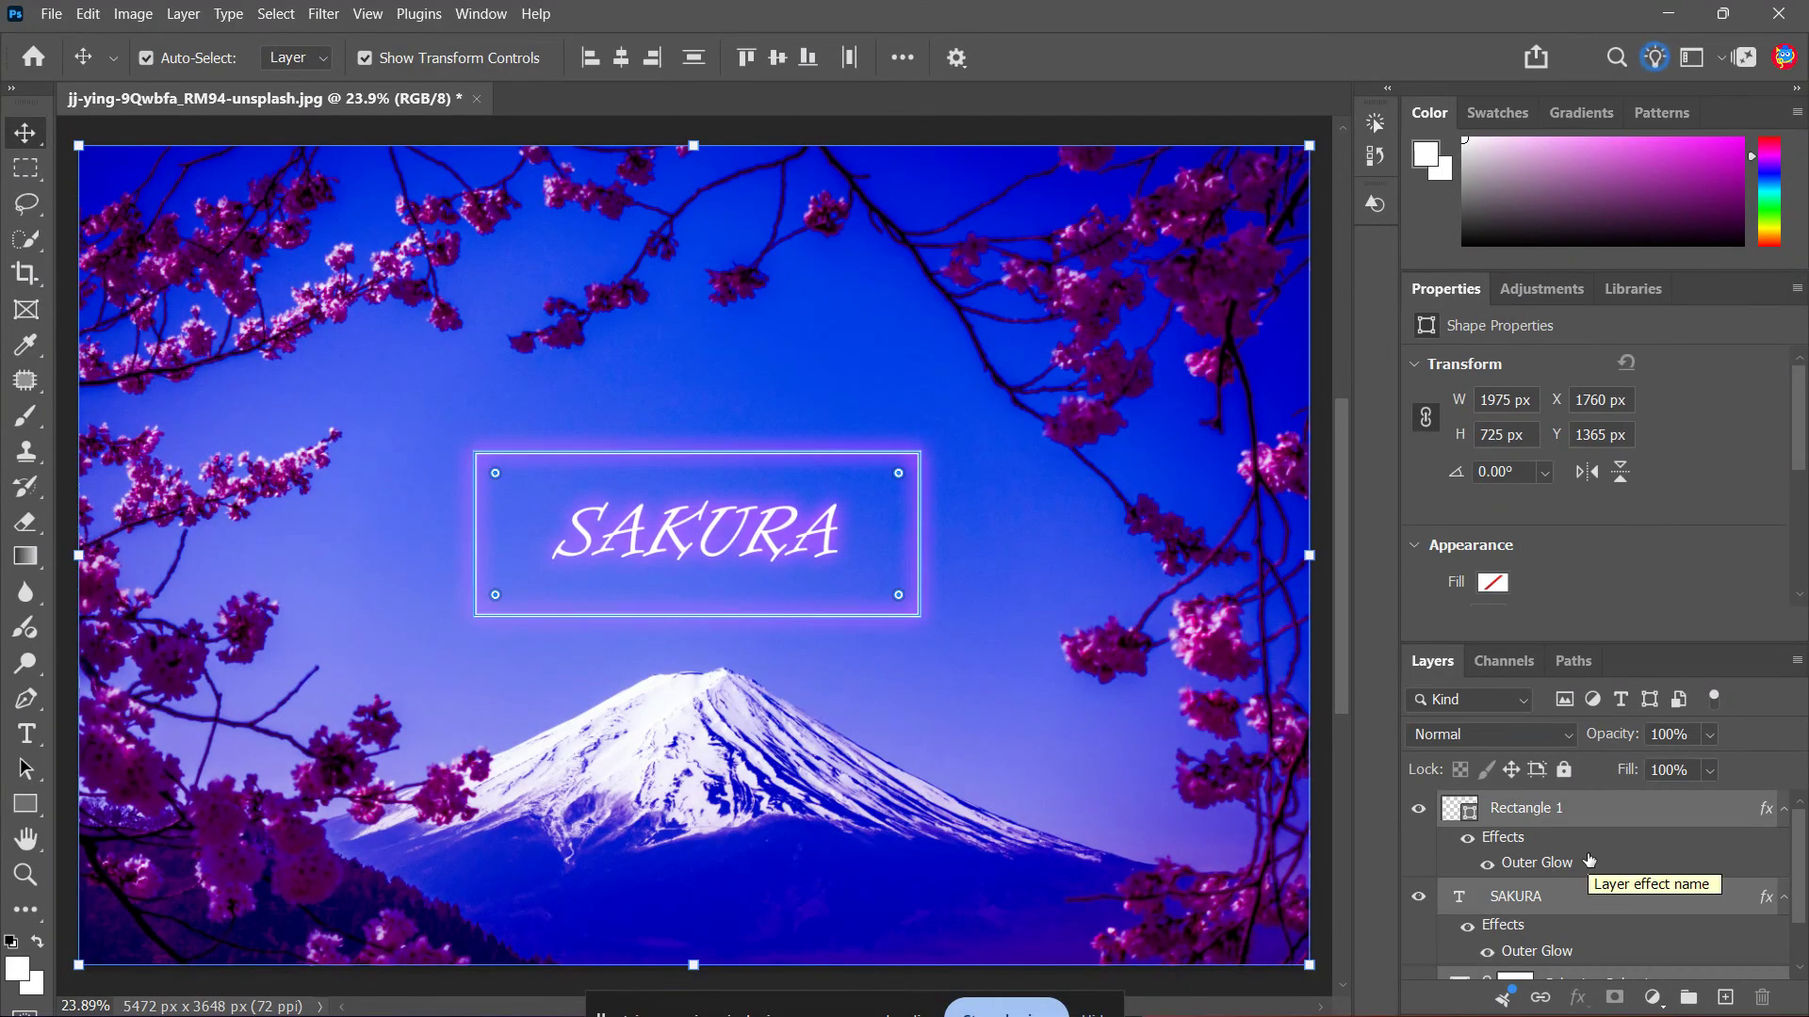
{"action": "scroll", "coordinate": [1593, 862], "scroll_direction": "down", "scroll_amount": 2}
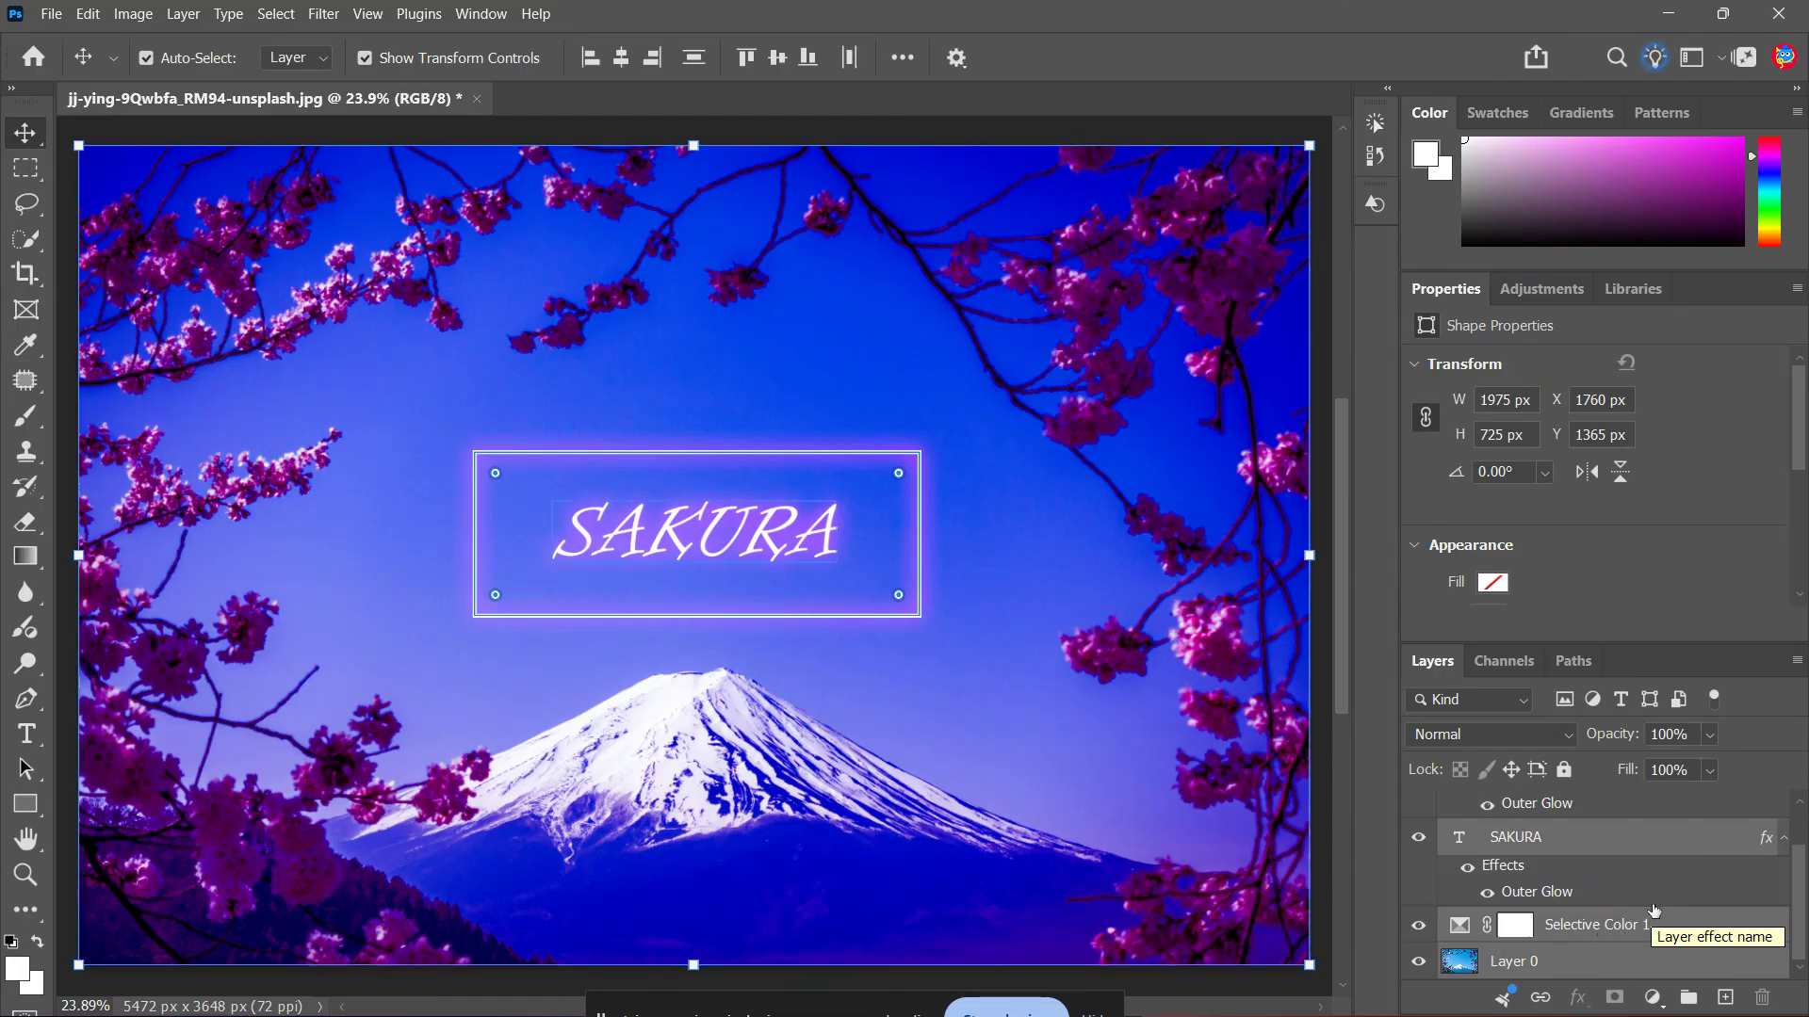
{"action": "scroll", "coordinate": [1653, 909], "scroll_direction": "up", "scroll_amount": 2}
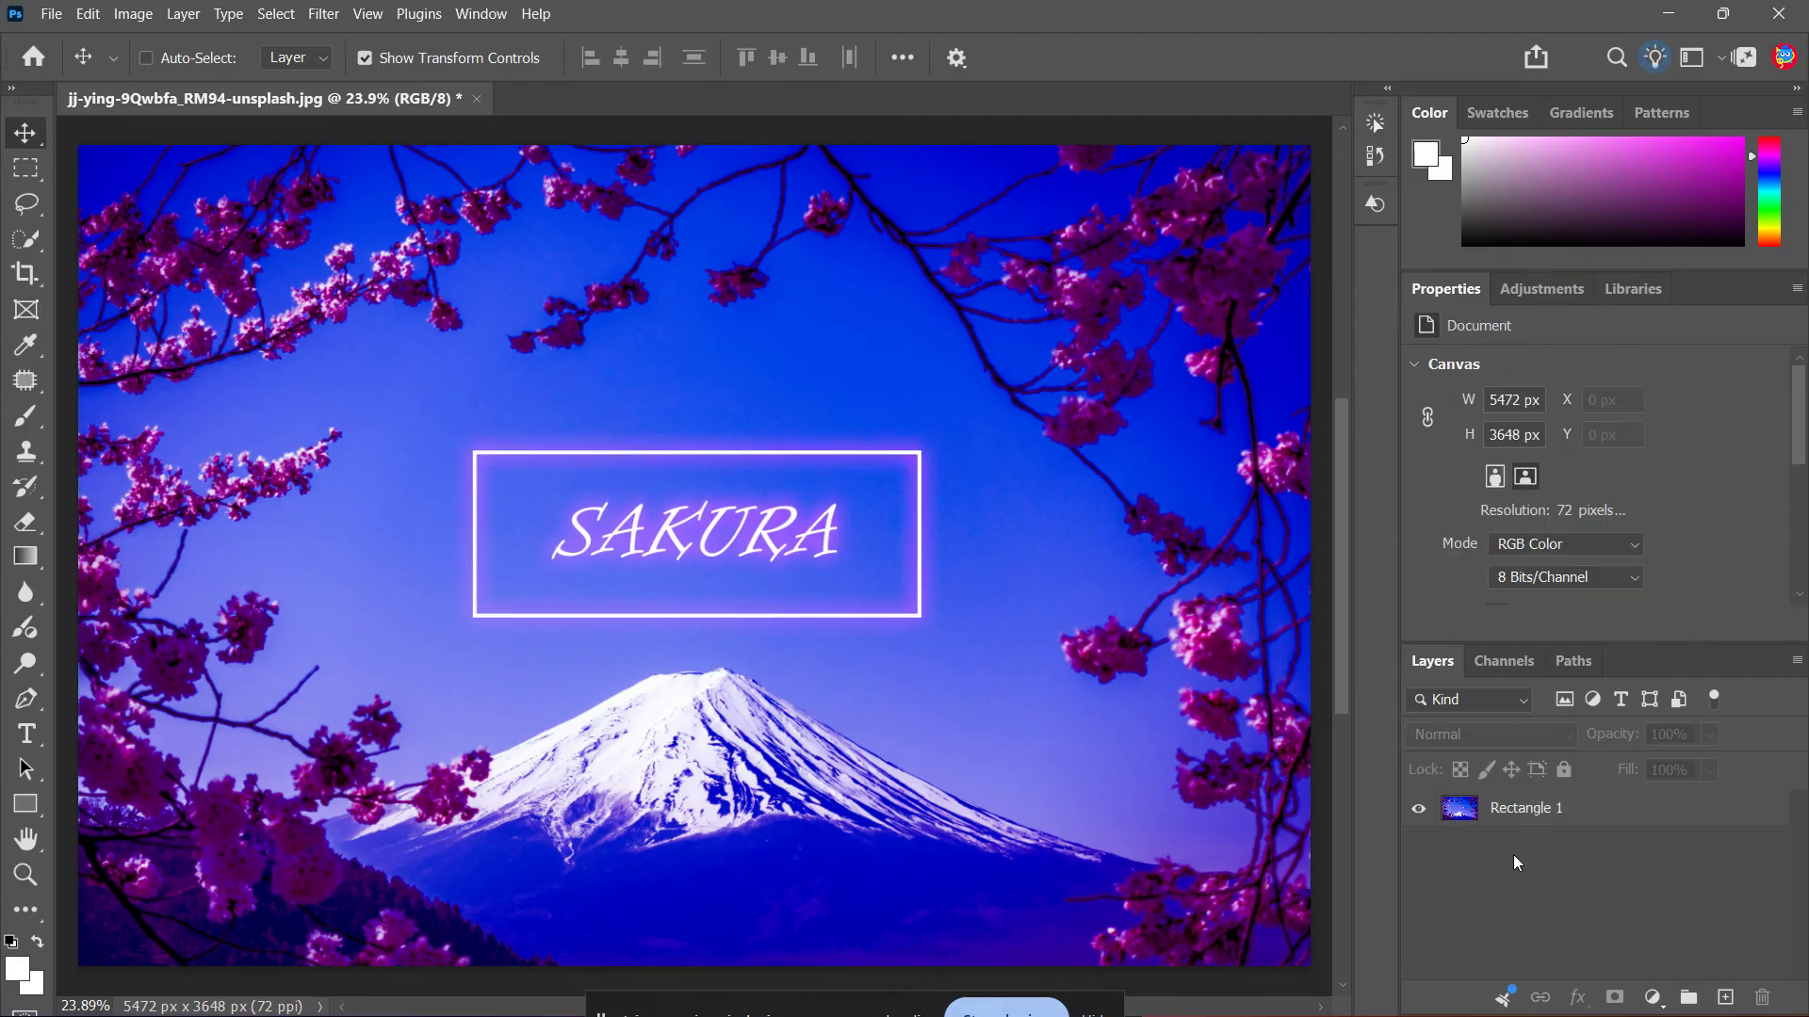
Undo the layer merge once more and redo it, leaving the single merged layer unselected
{"action": "left_click", "coordinate": [94, 11]}
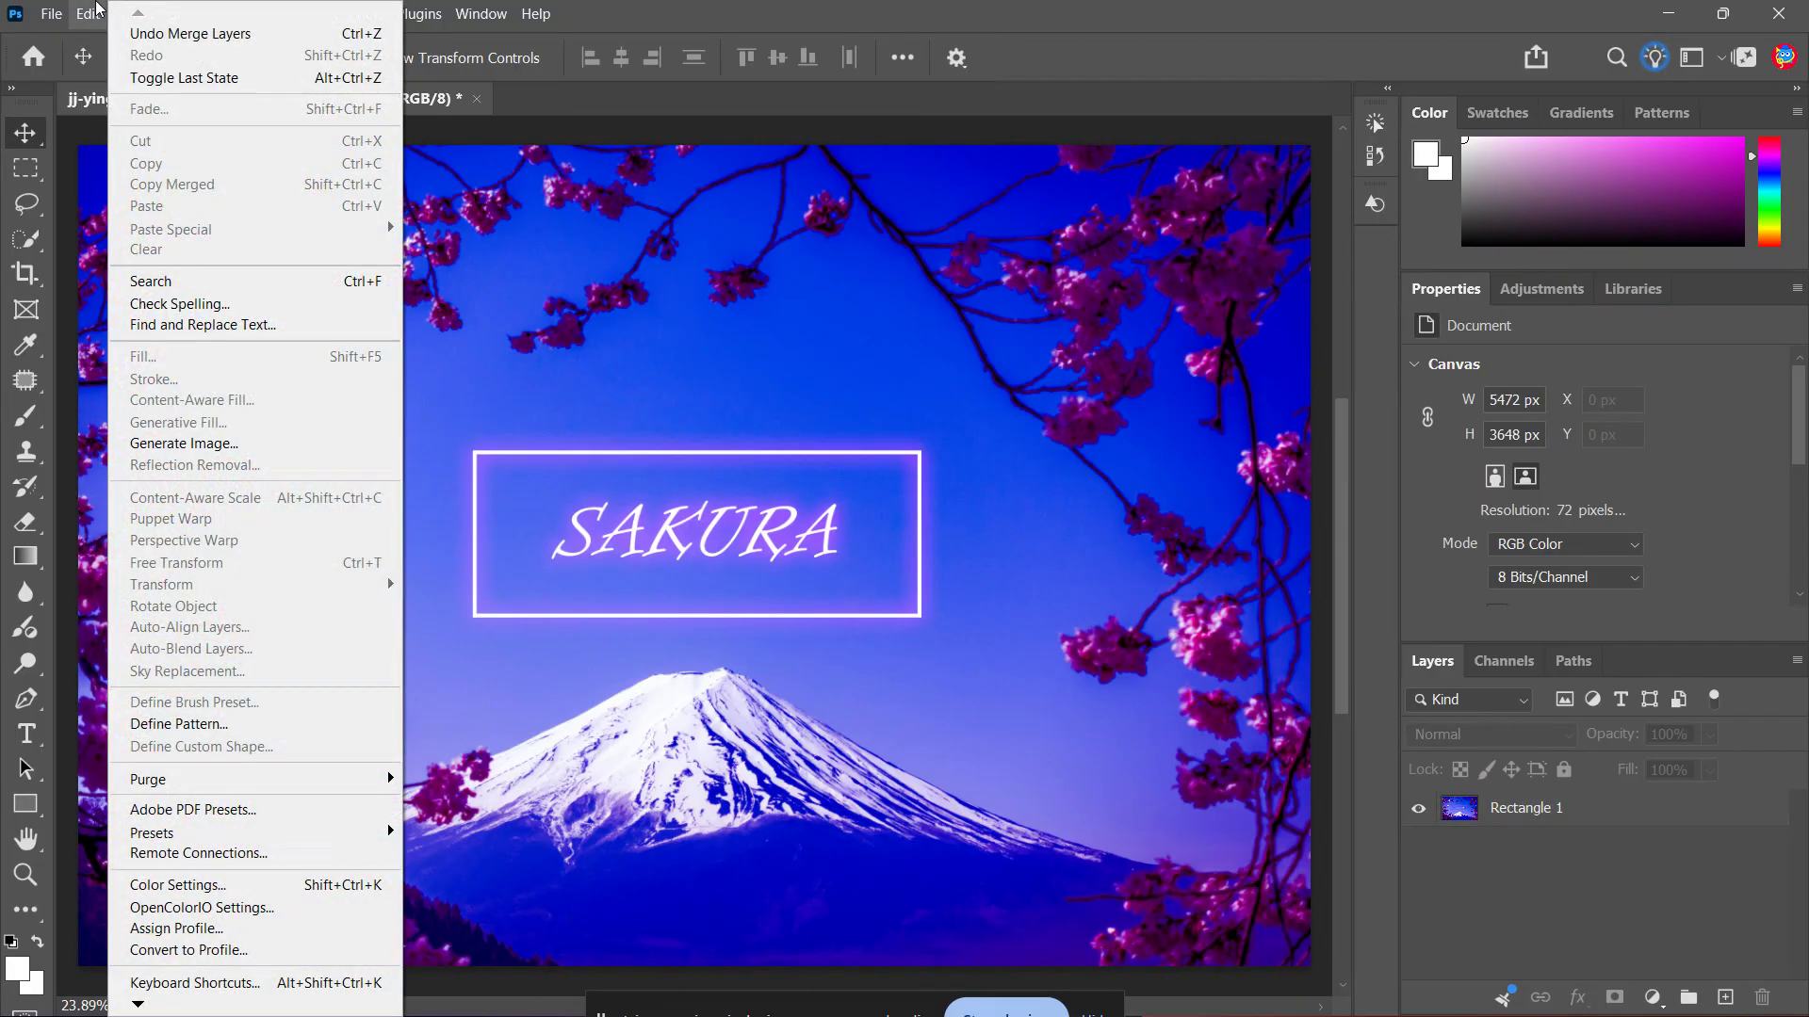
{"action": "left_click", "coordinate": [267, 38]}
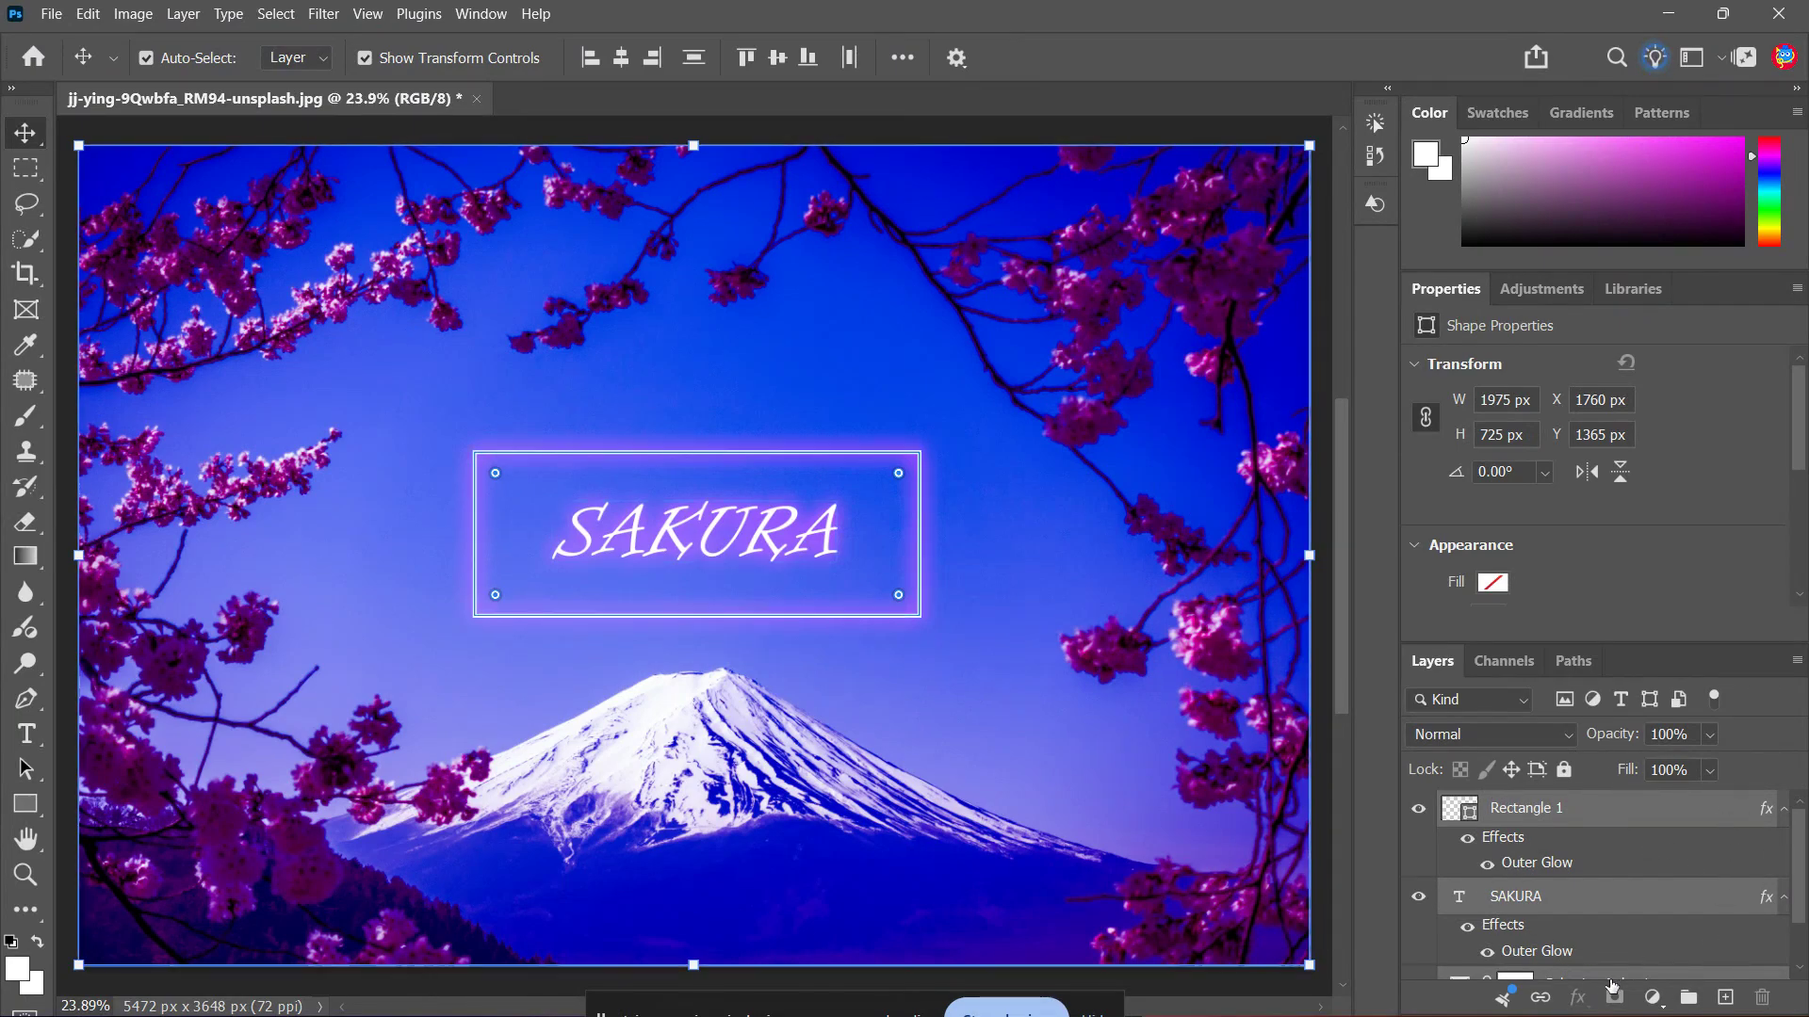
{"action": "key", "text": "ctrl+shift+z"}
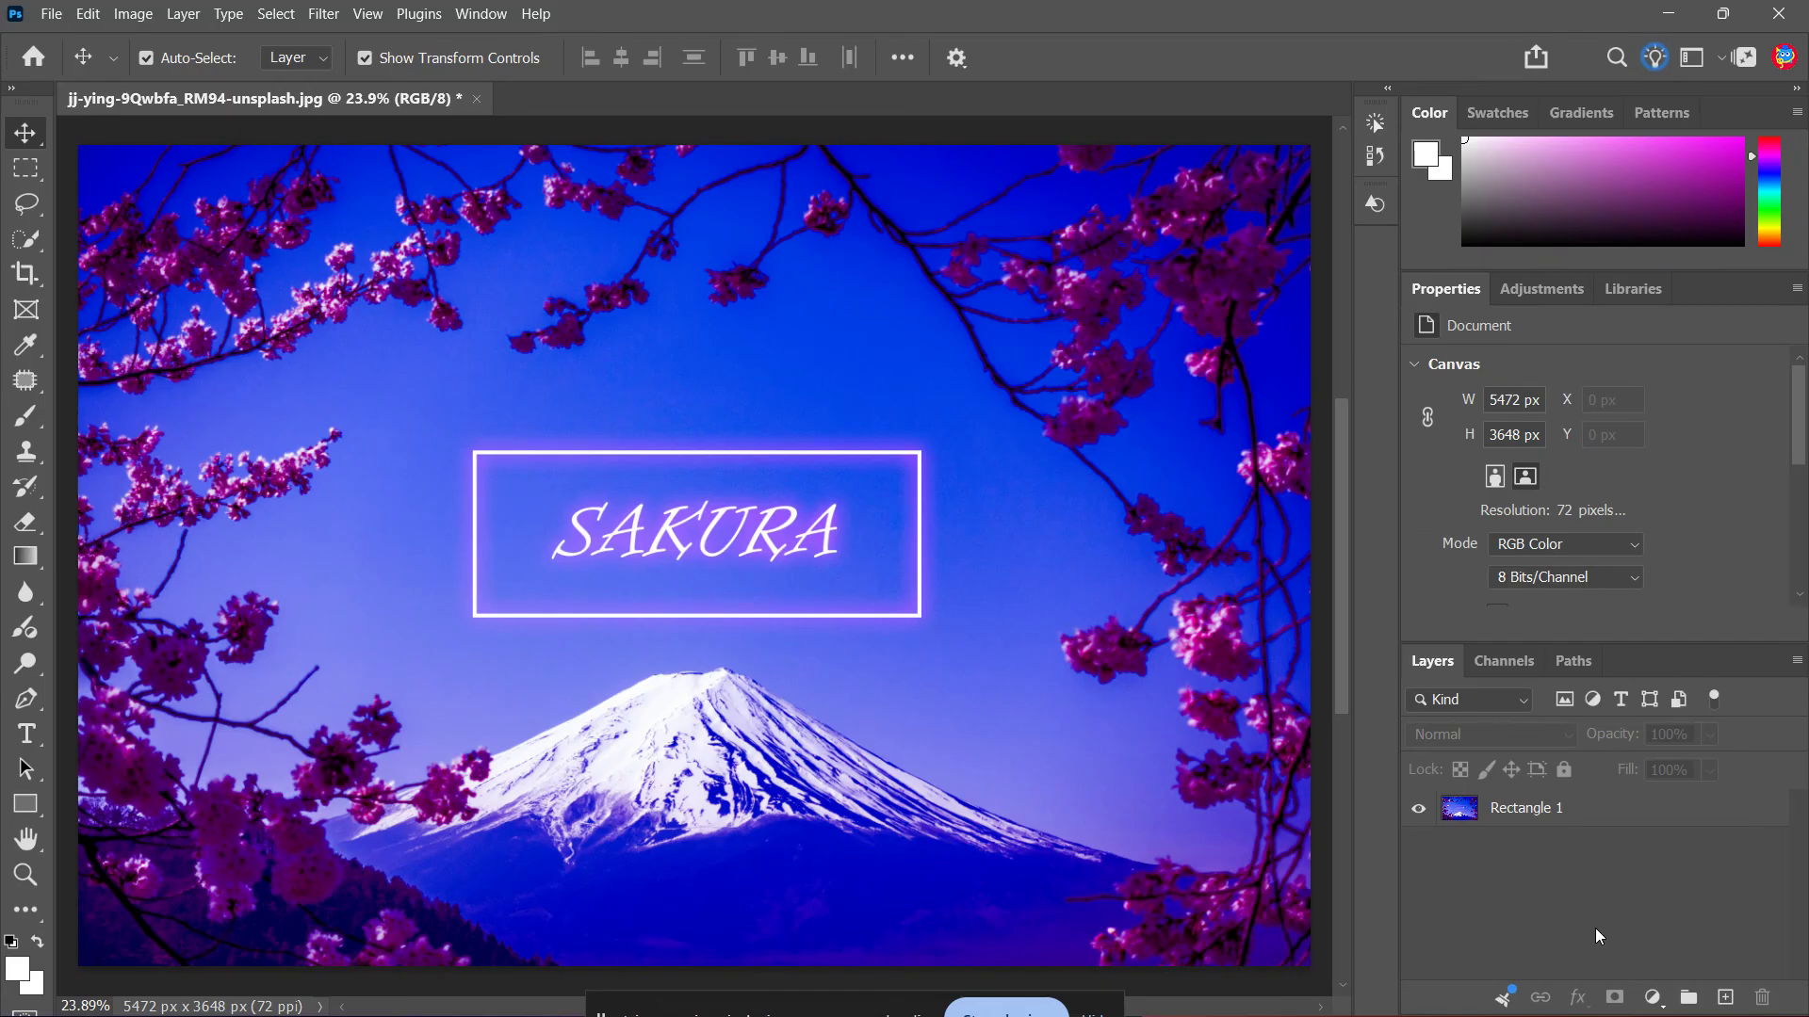
{"action": "left_click", "coordinate": [1427, 816]}
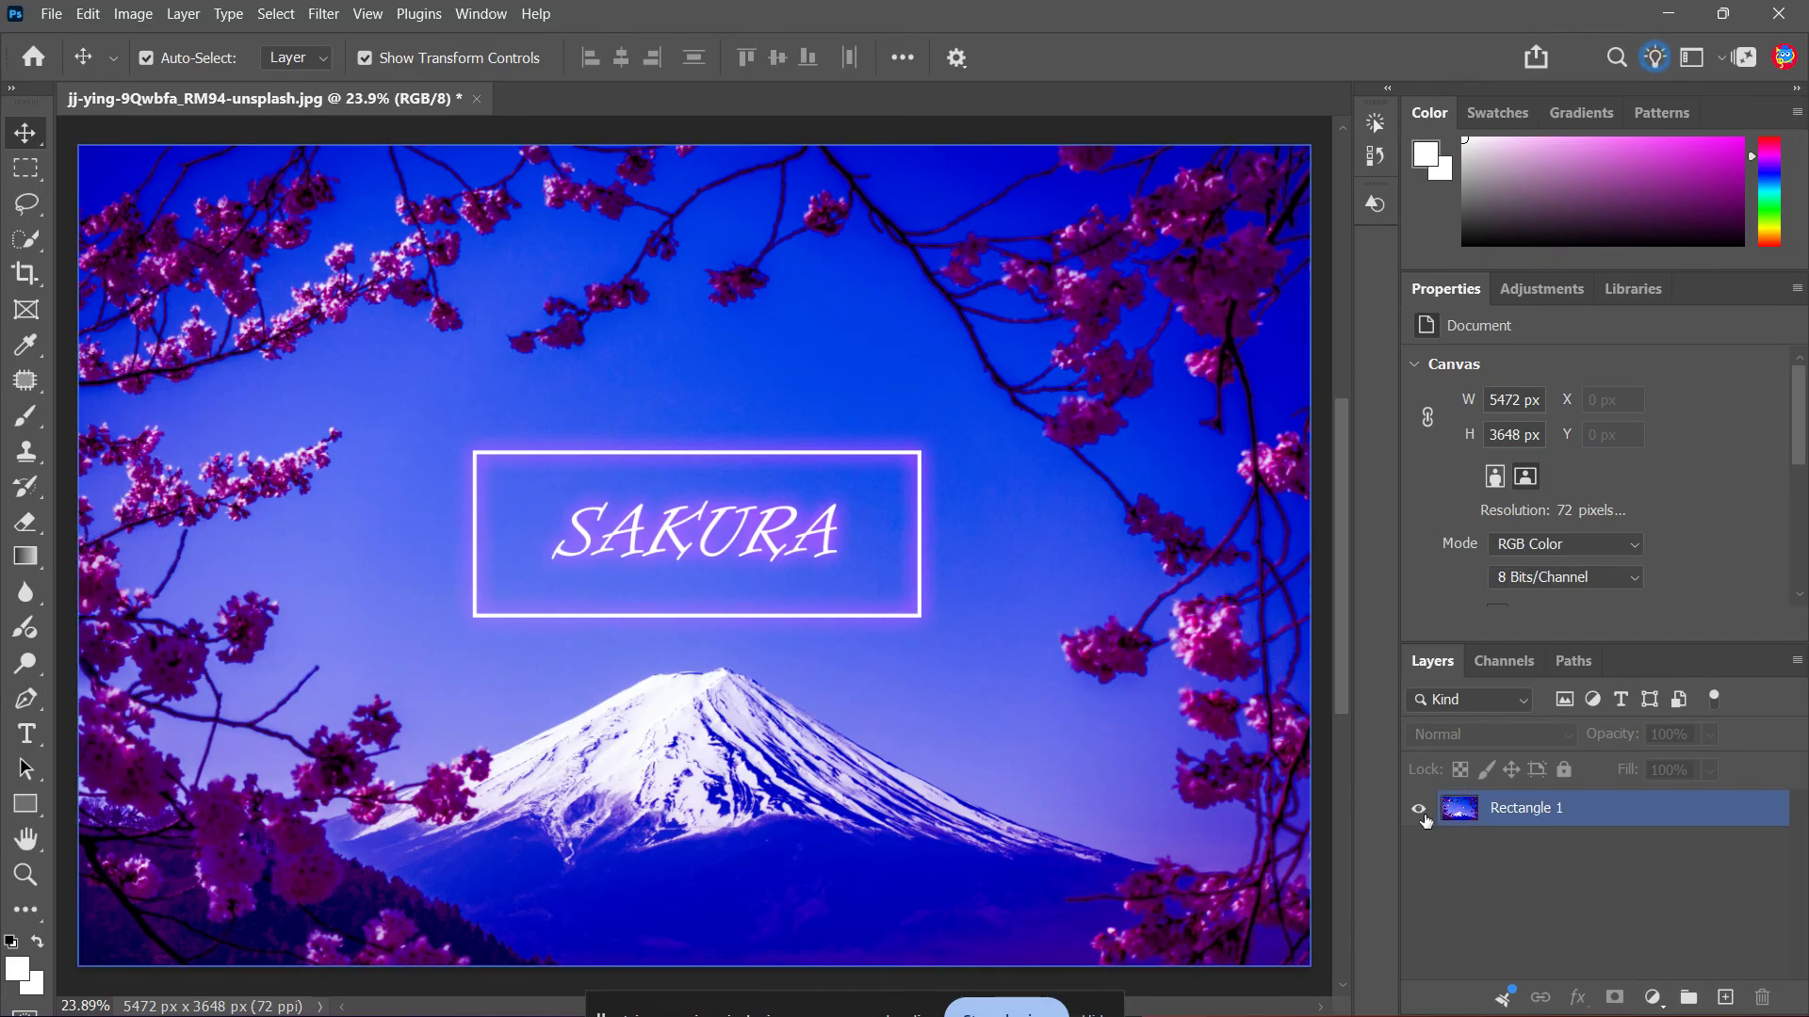
{"action": "left_click", "coordinate": [1578, 876]}
Show the document history and step back to the Deselect state before Merge Layers
{"action": "left_click", "coordinate": [489, 11]}
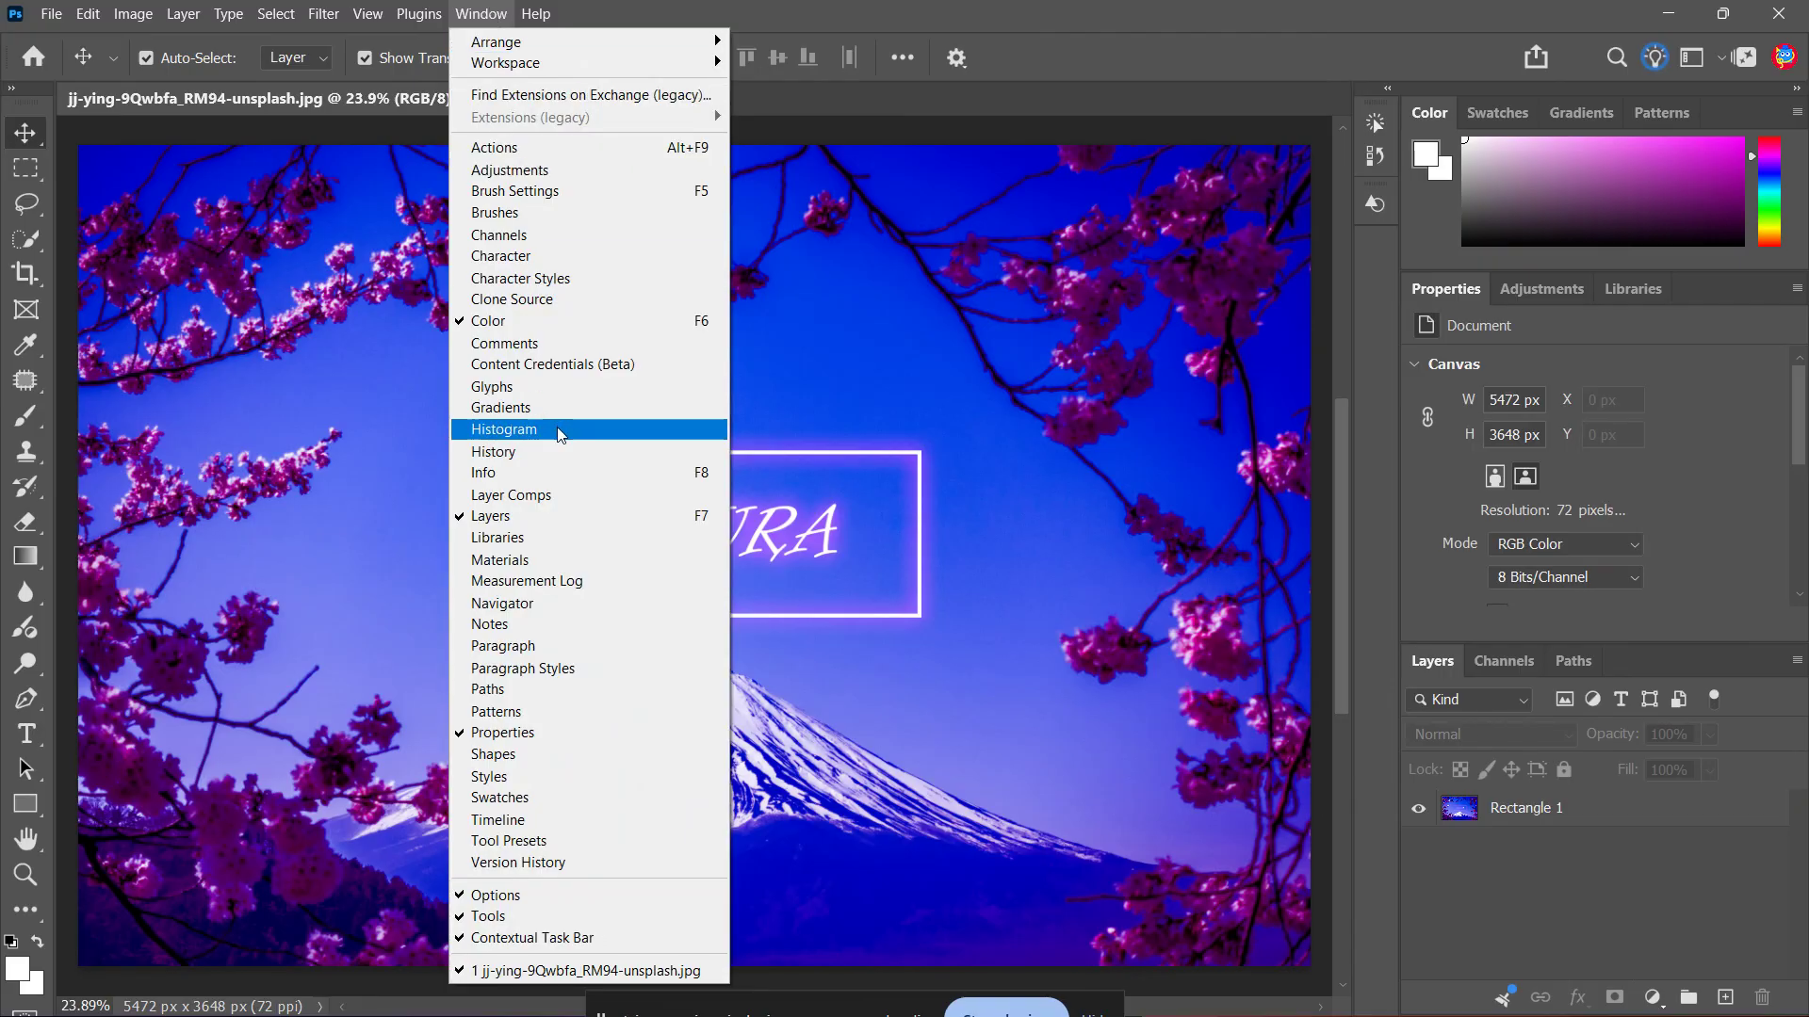
{"action": "left_click", "coordinate": [560, 453]}
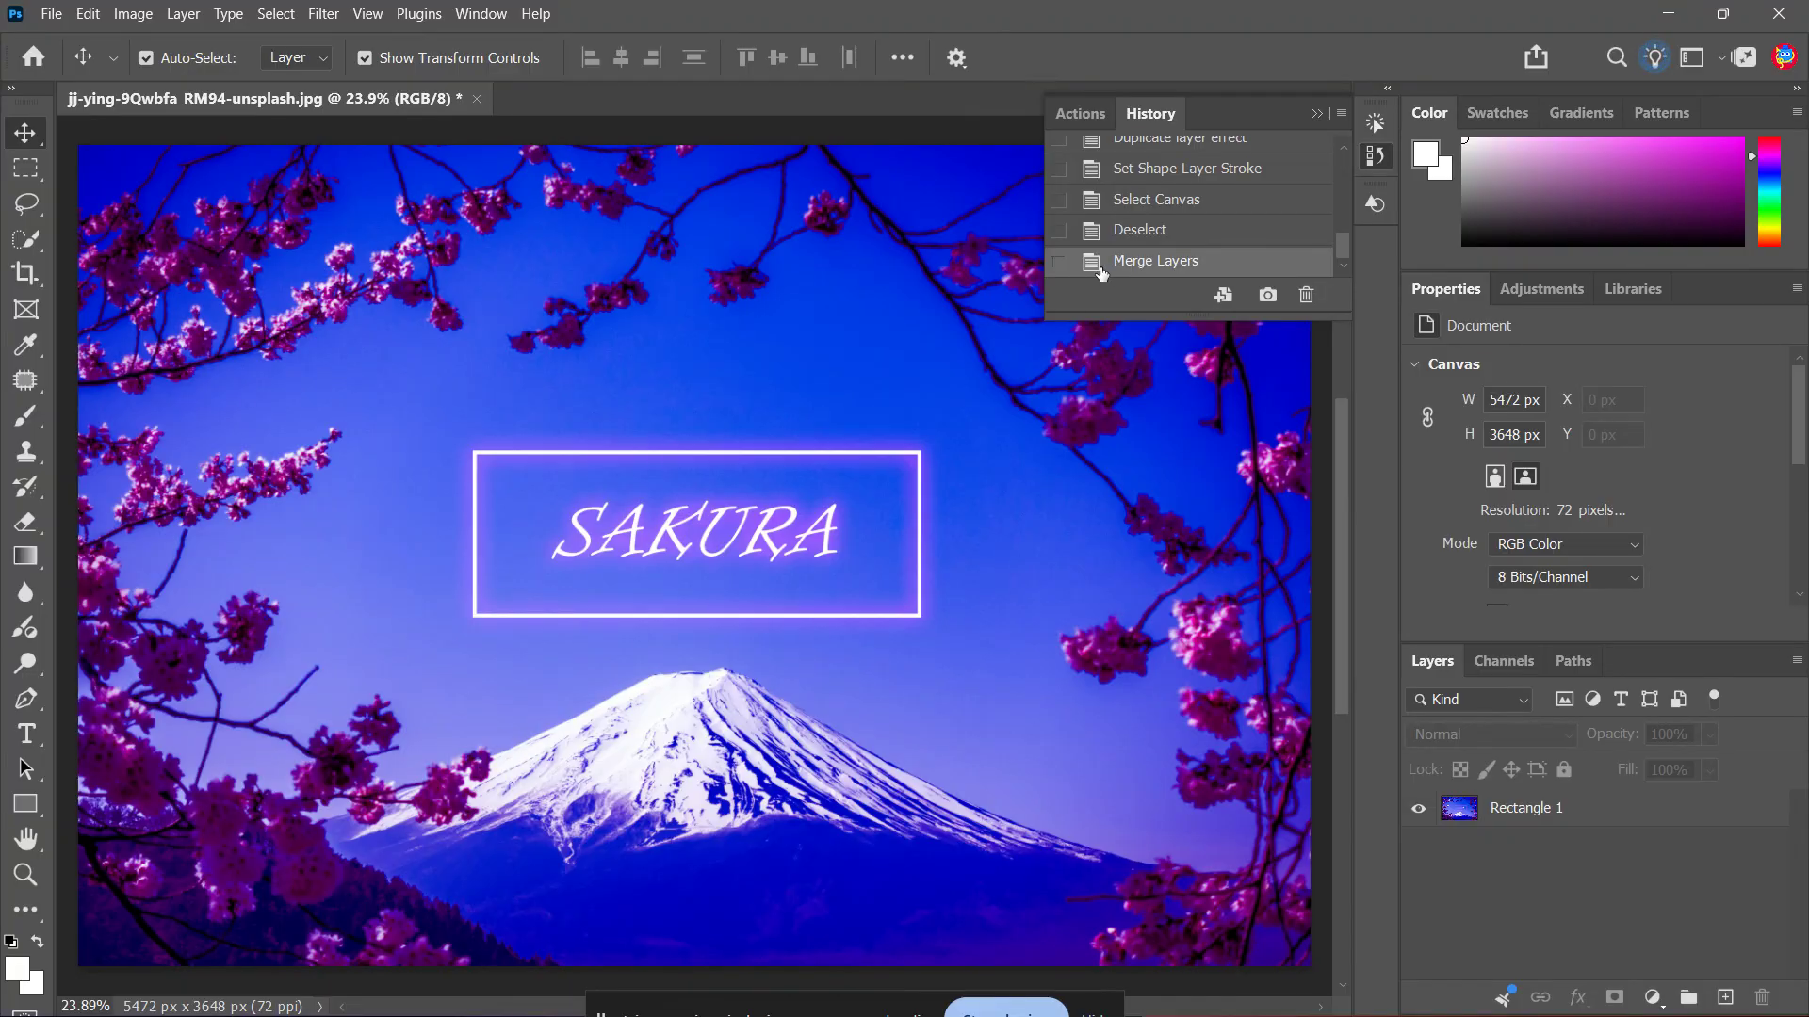
{"action": "left_click", "coordinate": [1137, 235]}
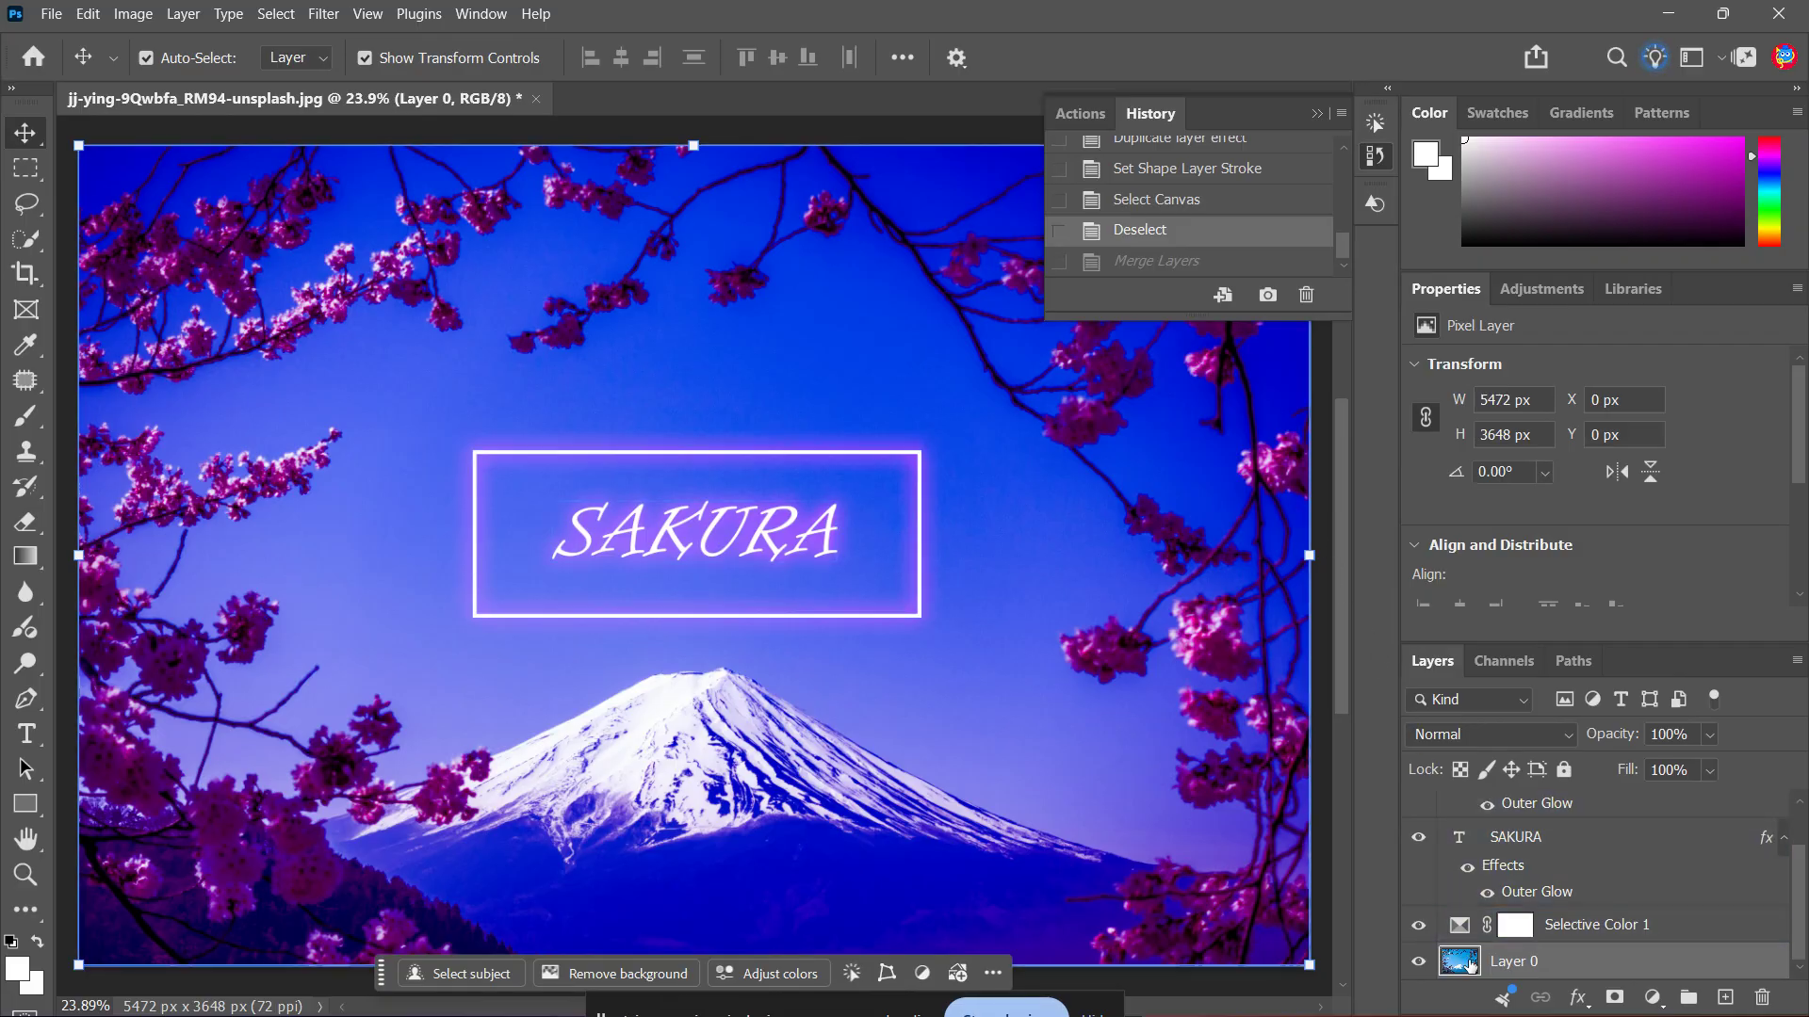
Examine the layer stack from Rectangle 1 down to Layer 0, including the text and Selective Color layers
{"action": "scroll", "coordinate": [1651, 869], "scroll_direction": "up", "scroll_amount": 2}
{"action": "scroll", "coordinate": [1650, 872], "scroll_direction": "down", "scroll_amount": 2}
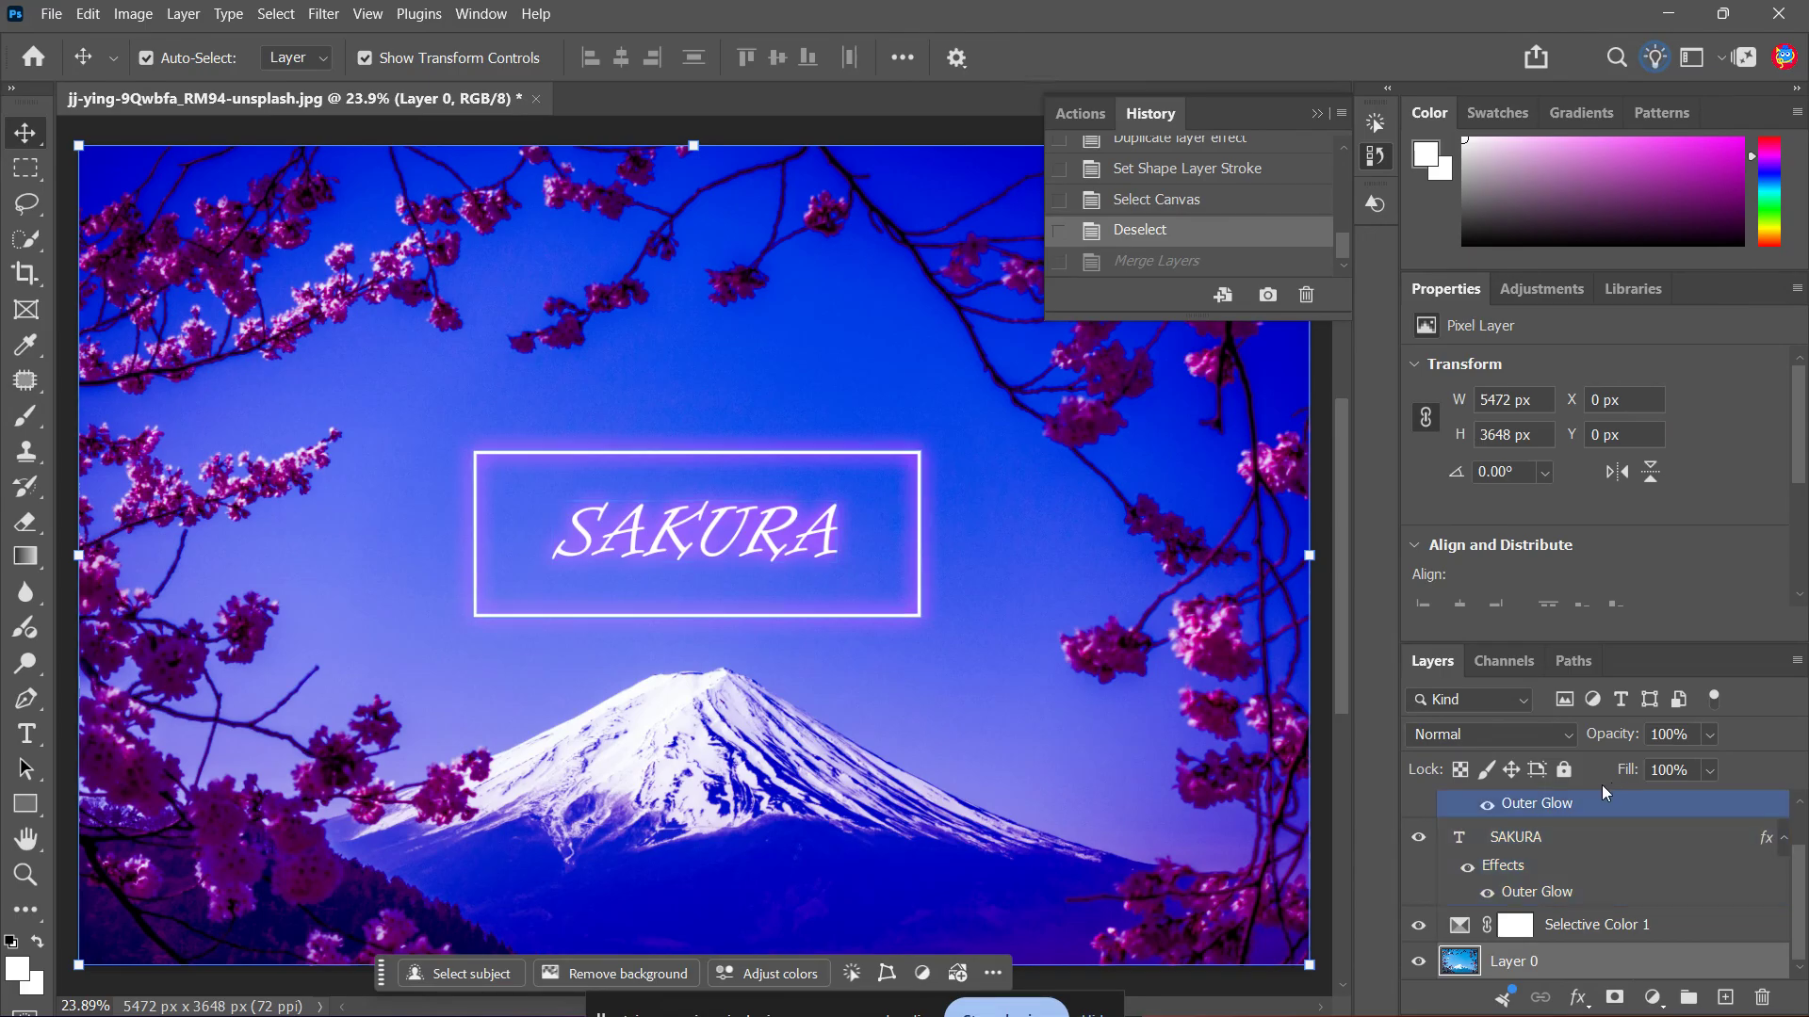
{"action": "scroll", "coordinate": [1608, 895], "scroll_direction": "up", "scroll_amount": 1}
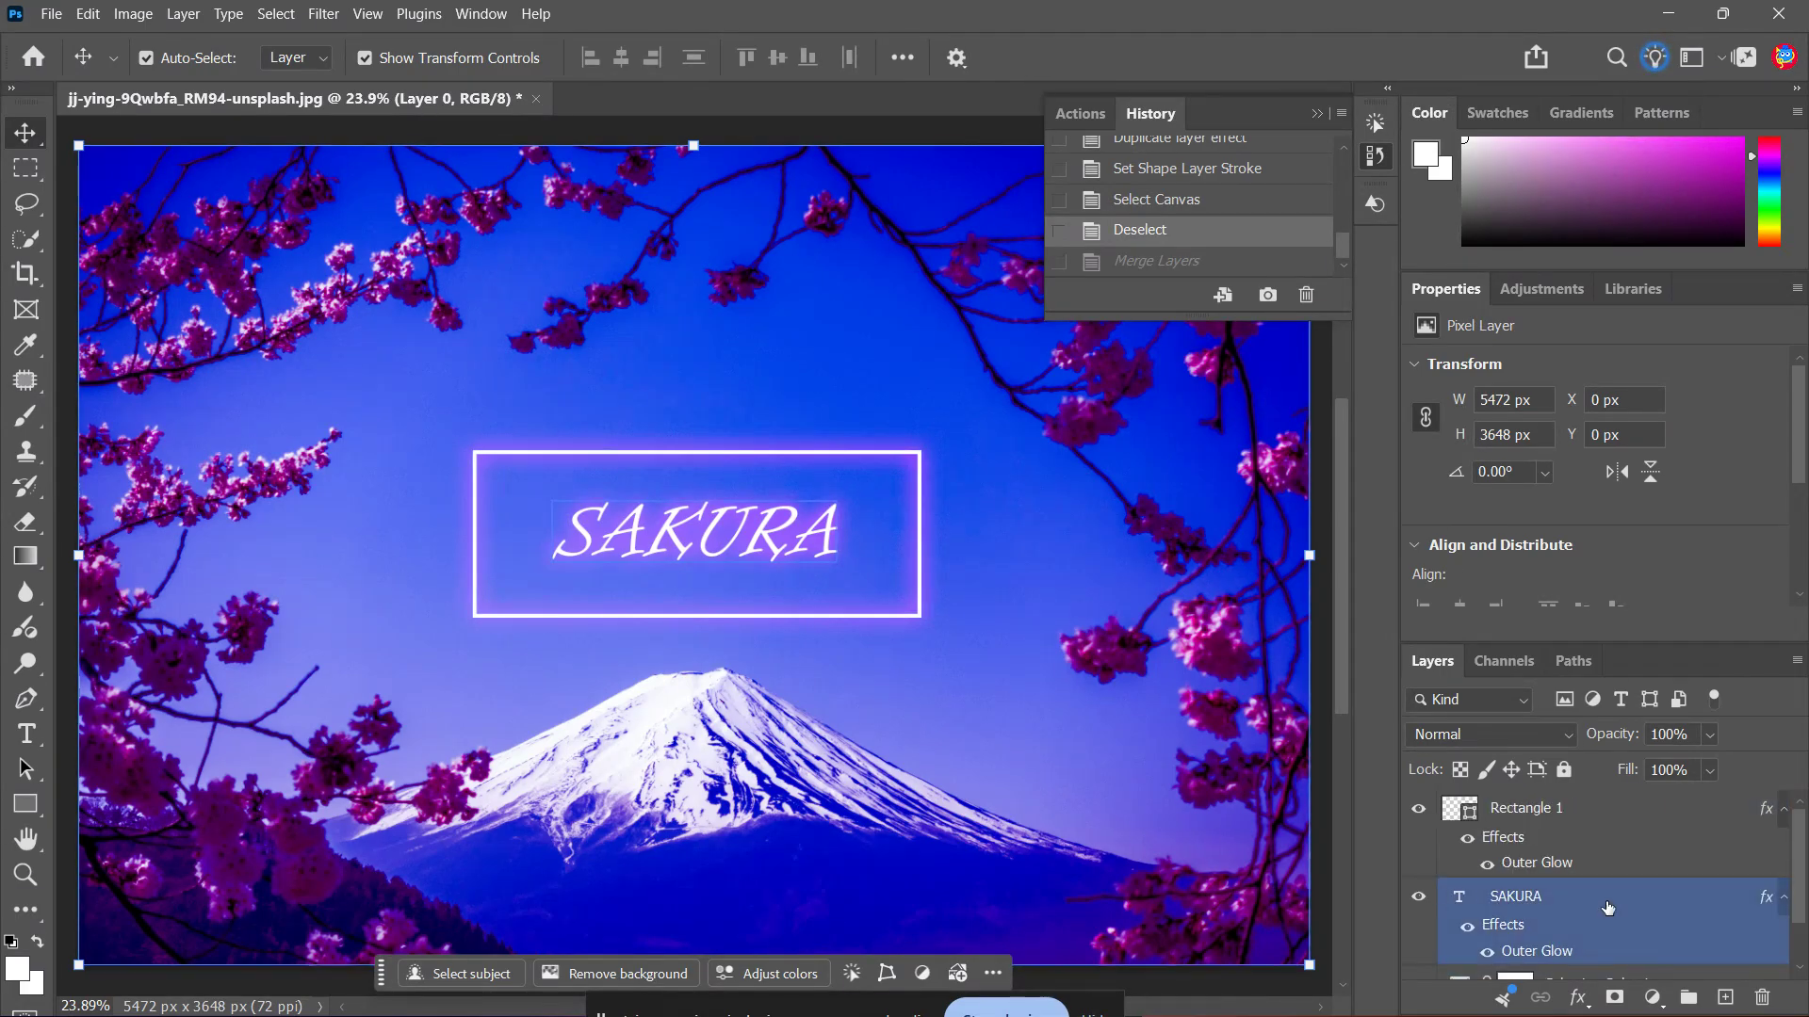
{"action": "scroll", "coordinate": [1608, 906], "scroll_direction": "down", "scroll_amount": 1}
{"action": "scroll", "coordinate": [1608, 907], "scroll_direction": "up", "scroll_amount": 1}
{"action": "scroll", "coordinate": [1609, 906], "scroll_direction": "down", "scroll_amount": 1}
{"action": "scroll", "coordinate": [1609, 906], "scroll_direction": "up", "scroll_amount": 1}
{"action": "scroll", "coordinate": [1608, 907], "scroll_direction": "down", "scroll_amount": 1}
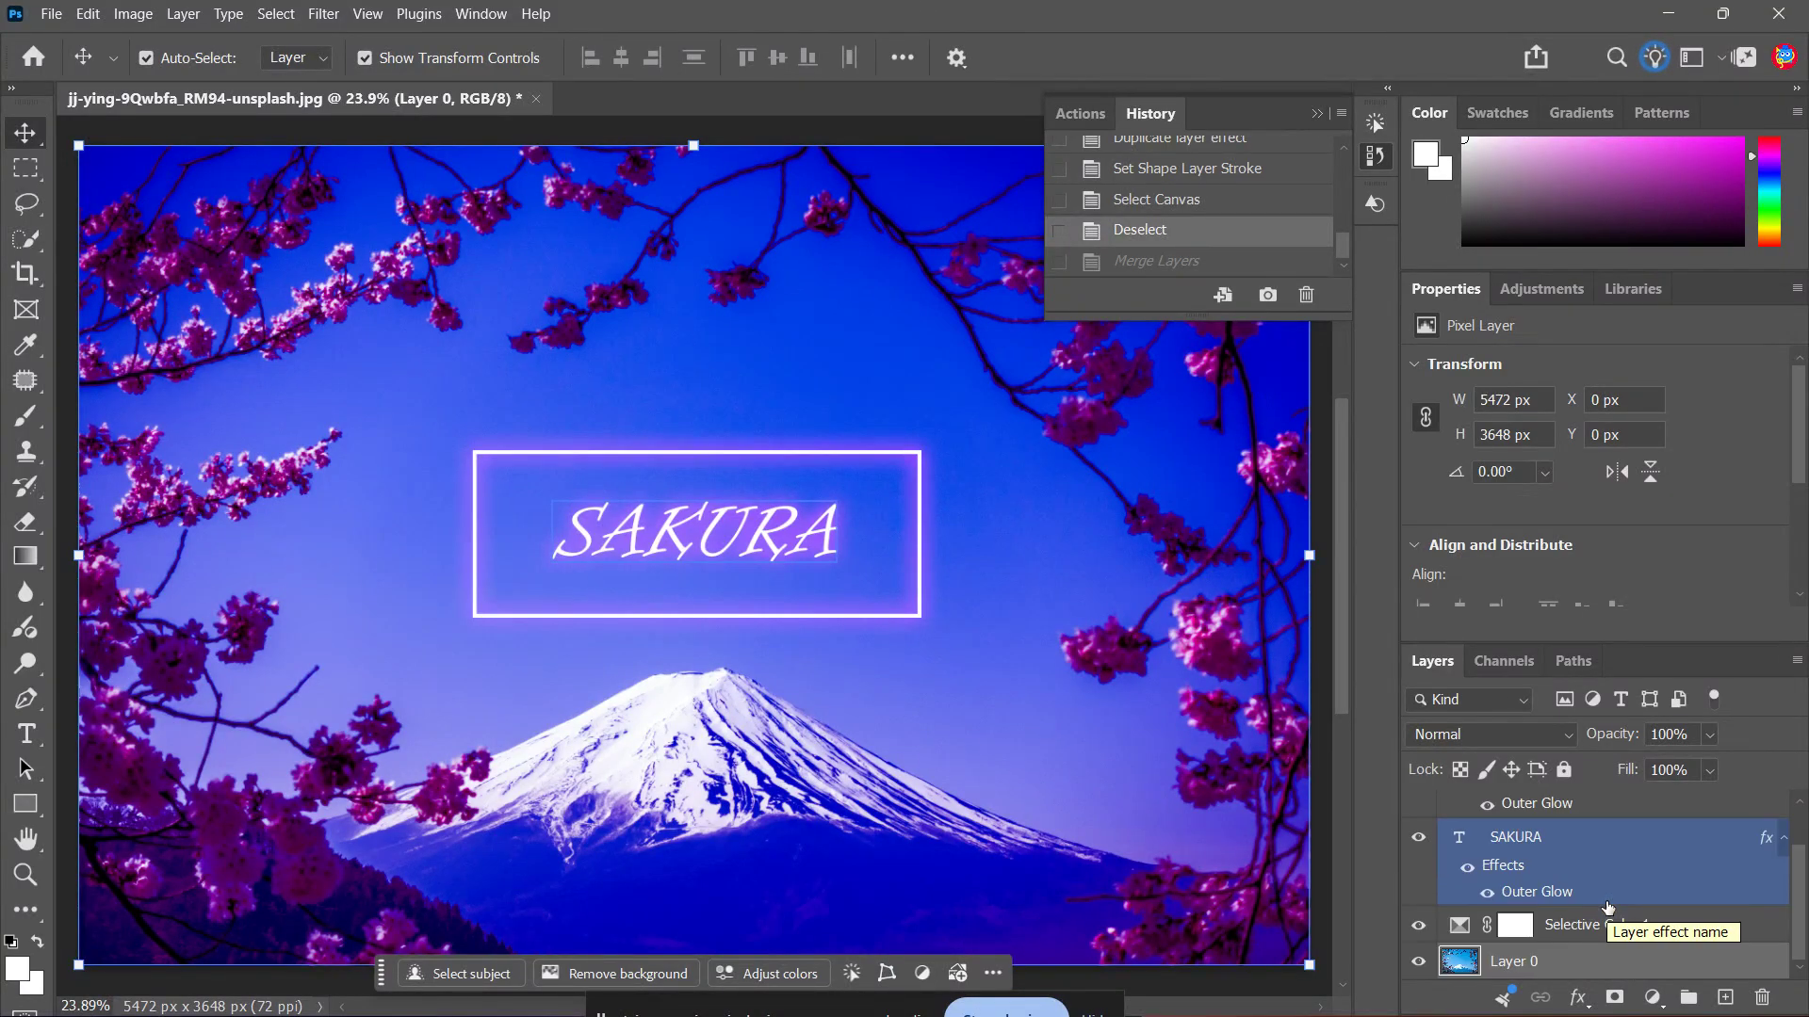
{"action": "left_click", "coordinate": [1498, 961]}
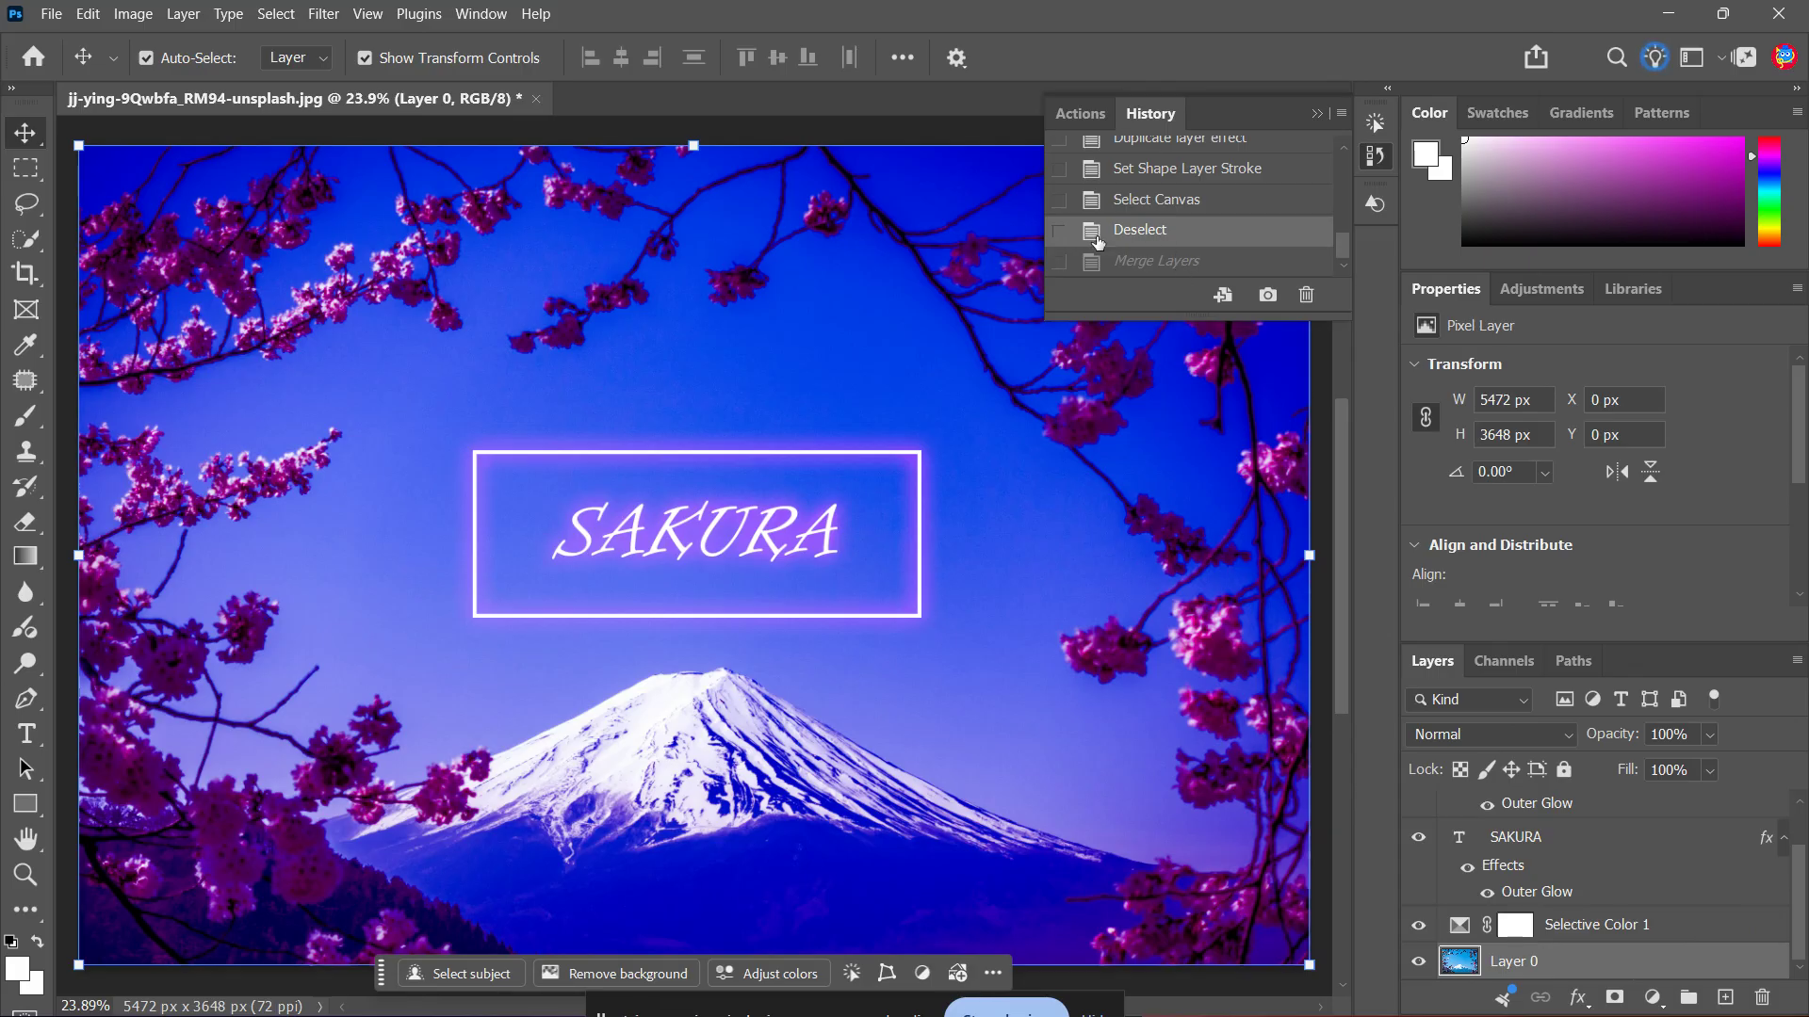
Restore the Merge Layers history state, collapse the history, and deselect the merged layer
{"action": "left_click", "coordinate": [1230, 264]}
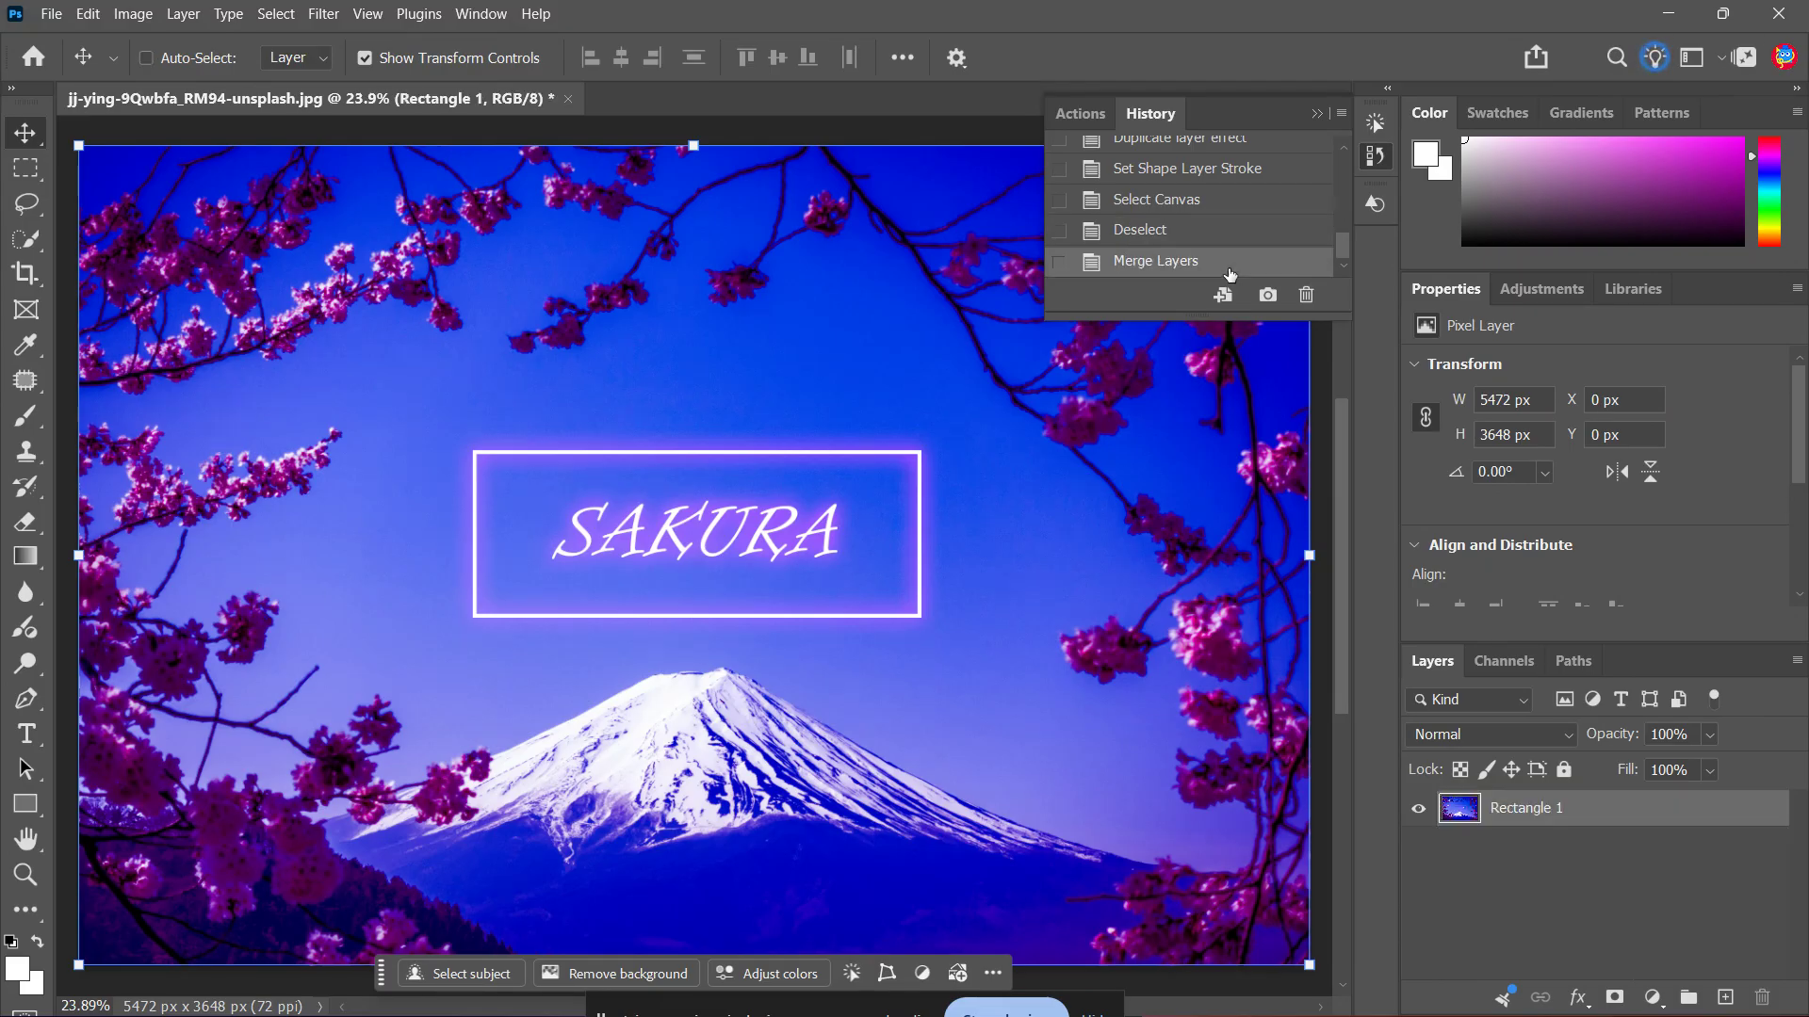
{"action": "left_click", "coordinate": [1315, 109]}
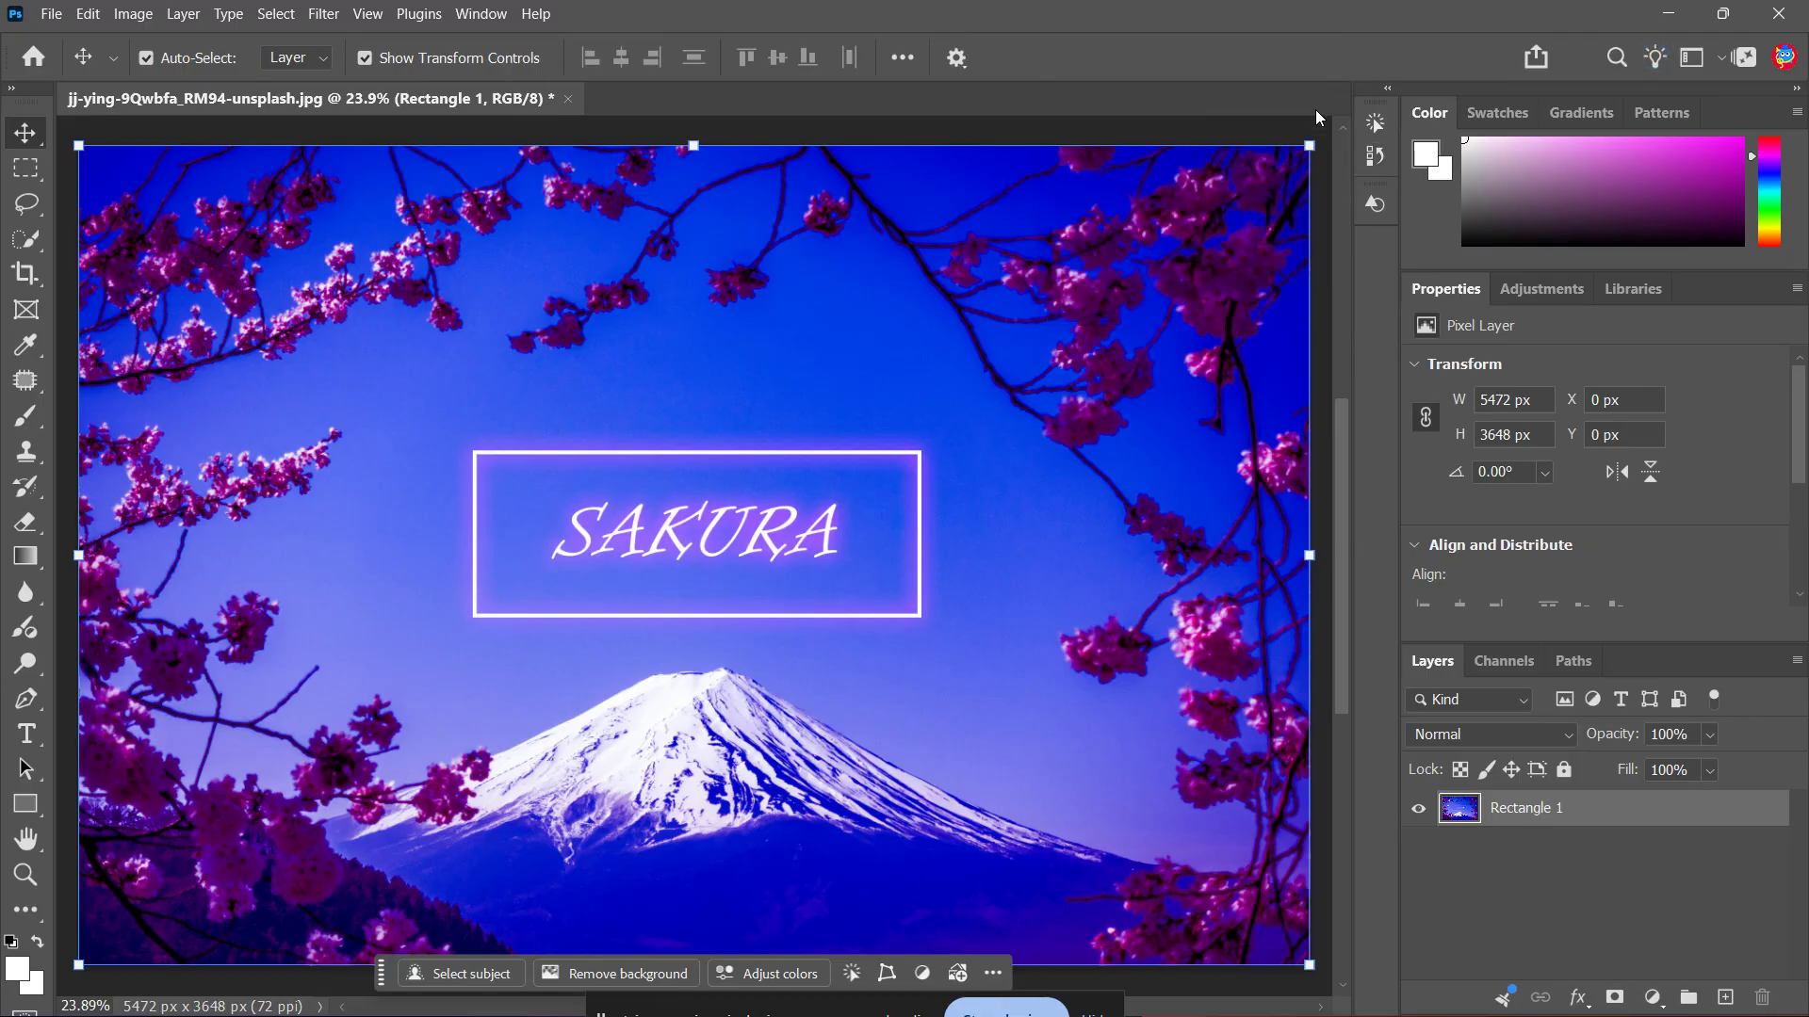
{"action": "left_click", "coordinate": [1474, 904]}
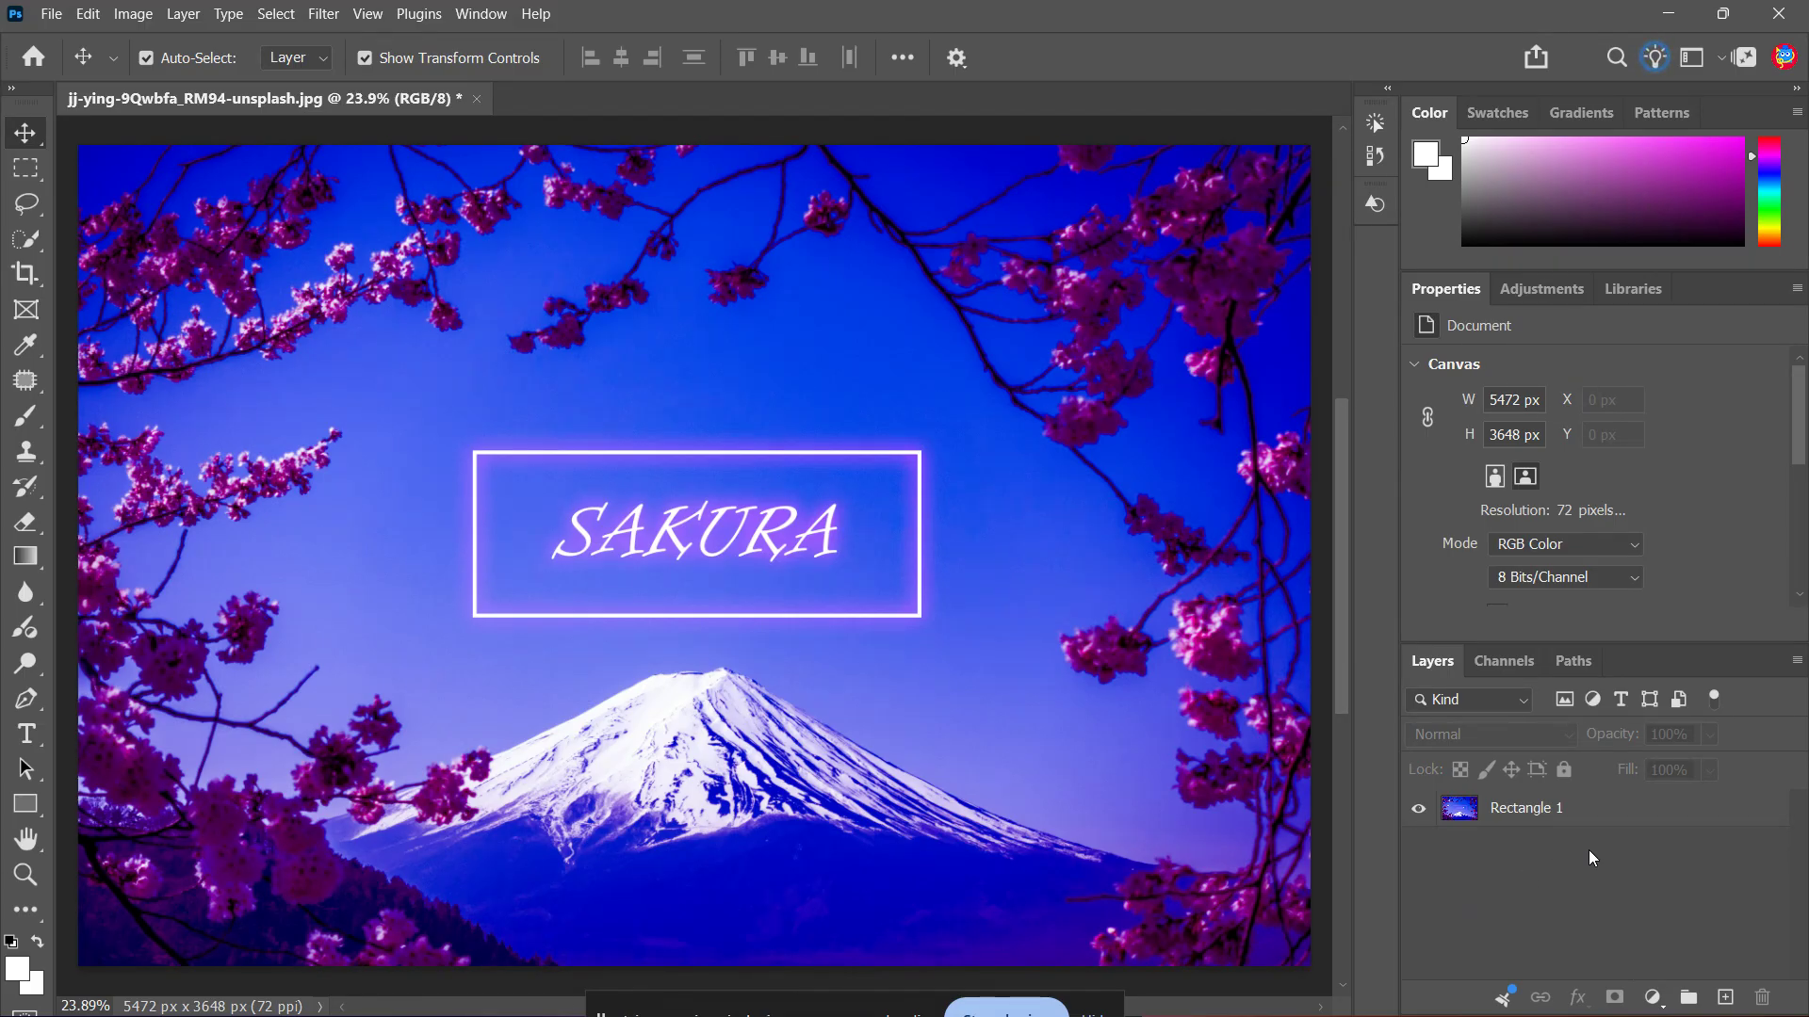
Undo the merge of the Rectangle 1 layer and apply the merge again
{"action": "left_click", "coordinate": [1600, 816]}
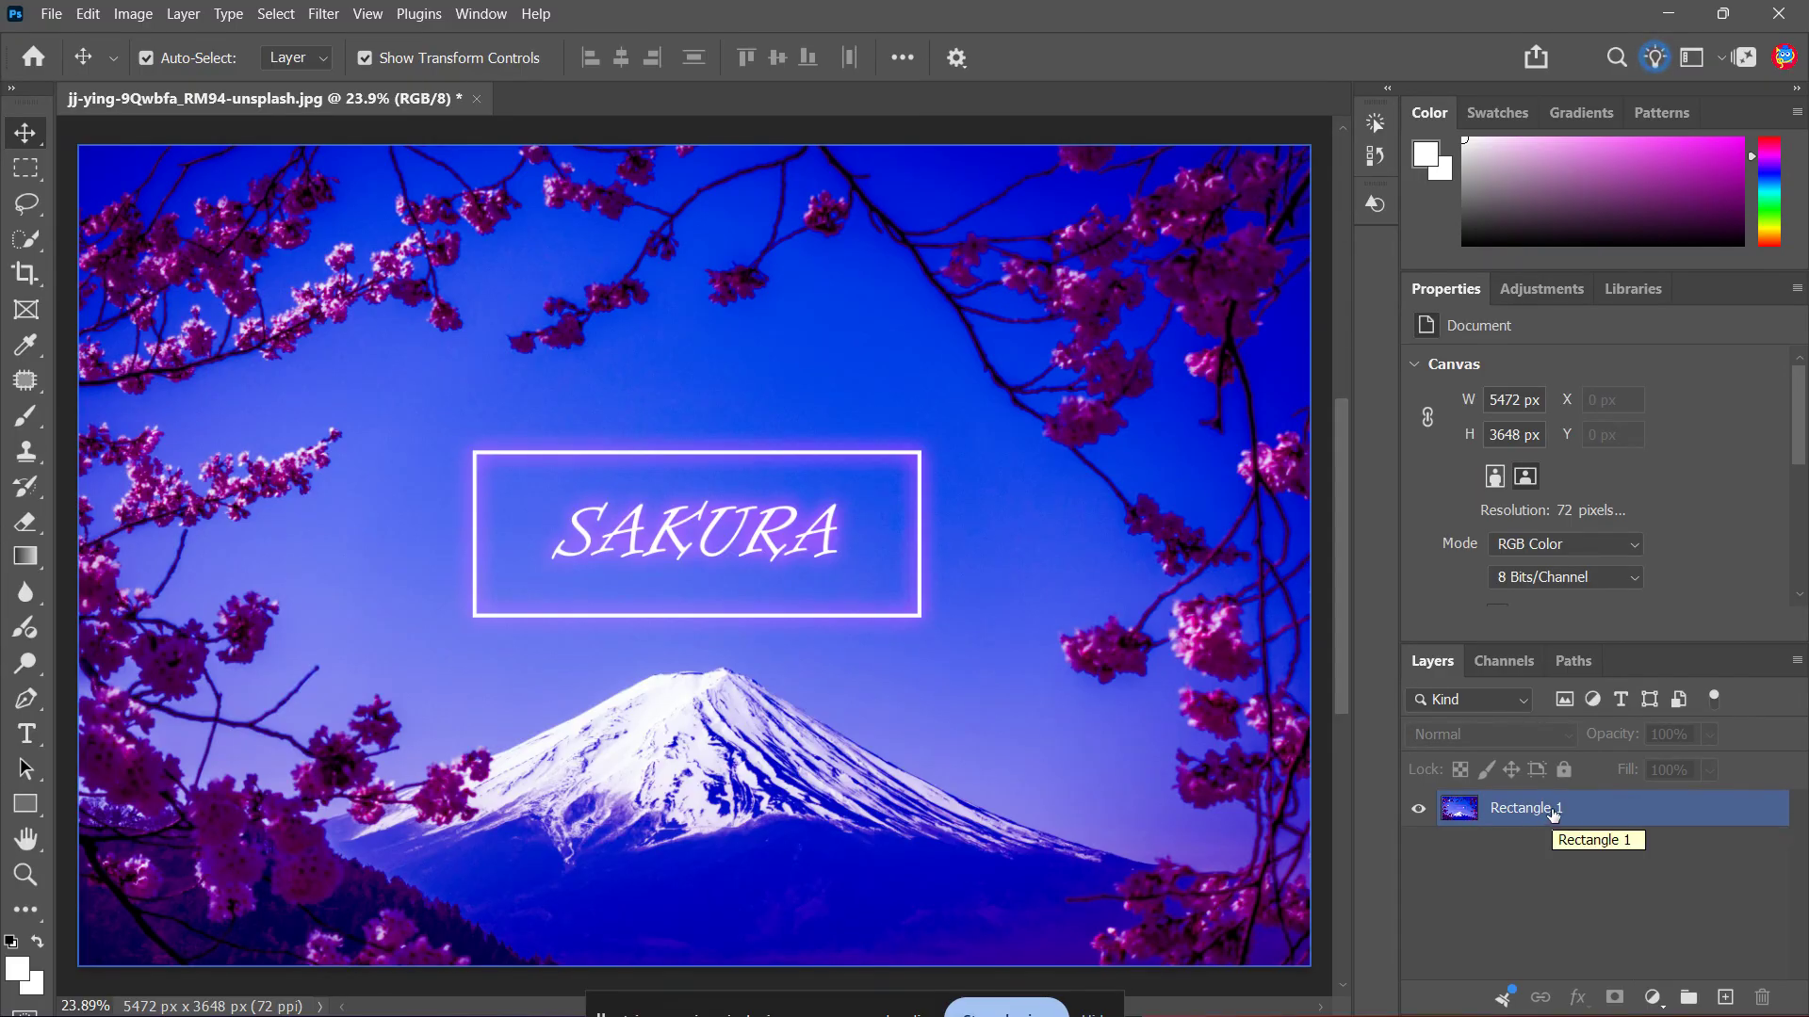
{"action": "left_click", "coordinate": [1554, 814], "text": "ctrl"}
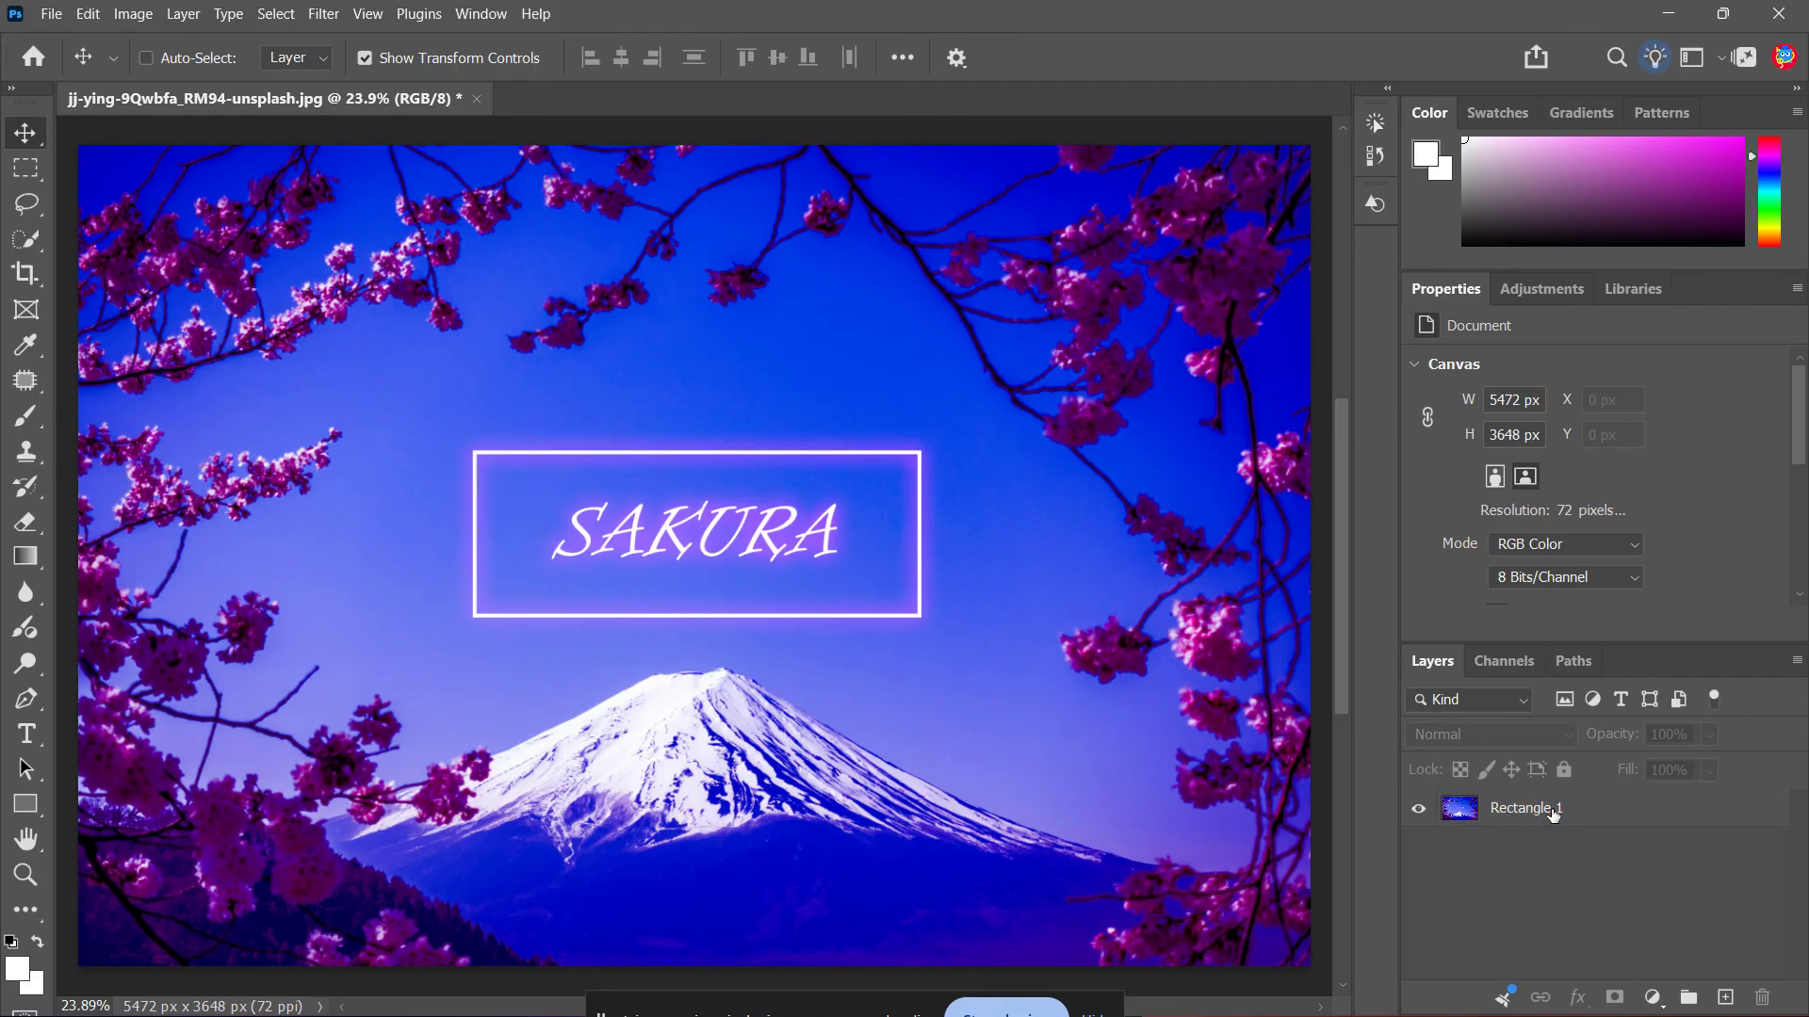
{"action": "key", "text": "ctrl+z"}
{"action": "left_click", "coordinate": [1471, 938]}
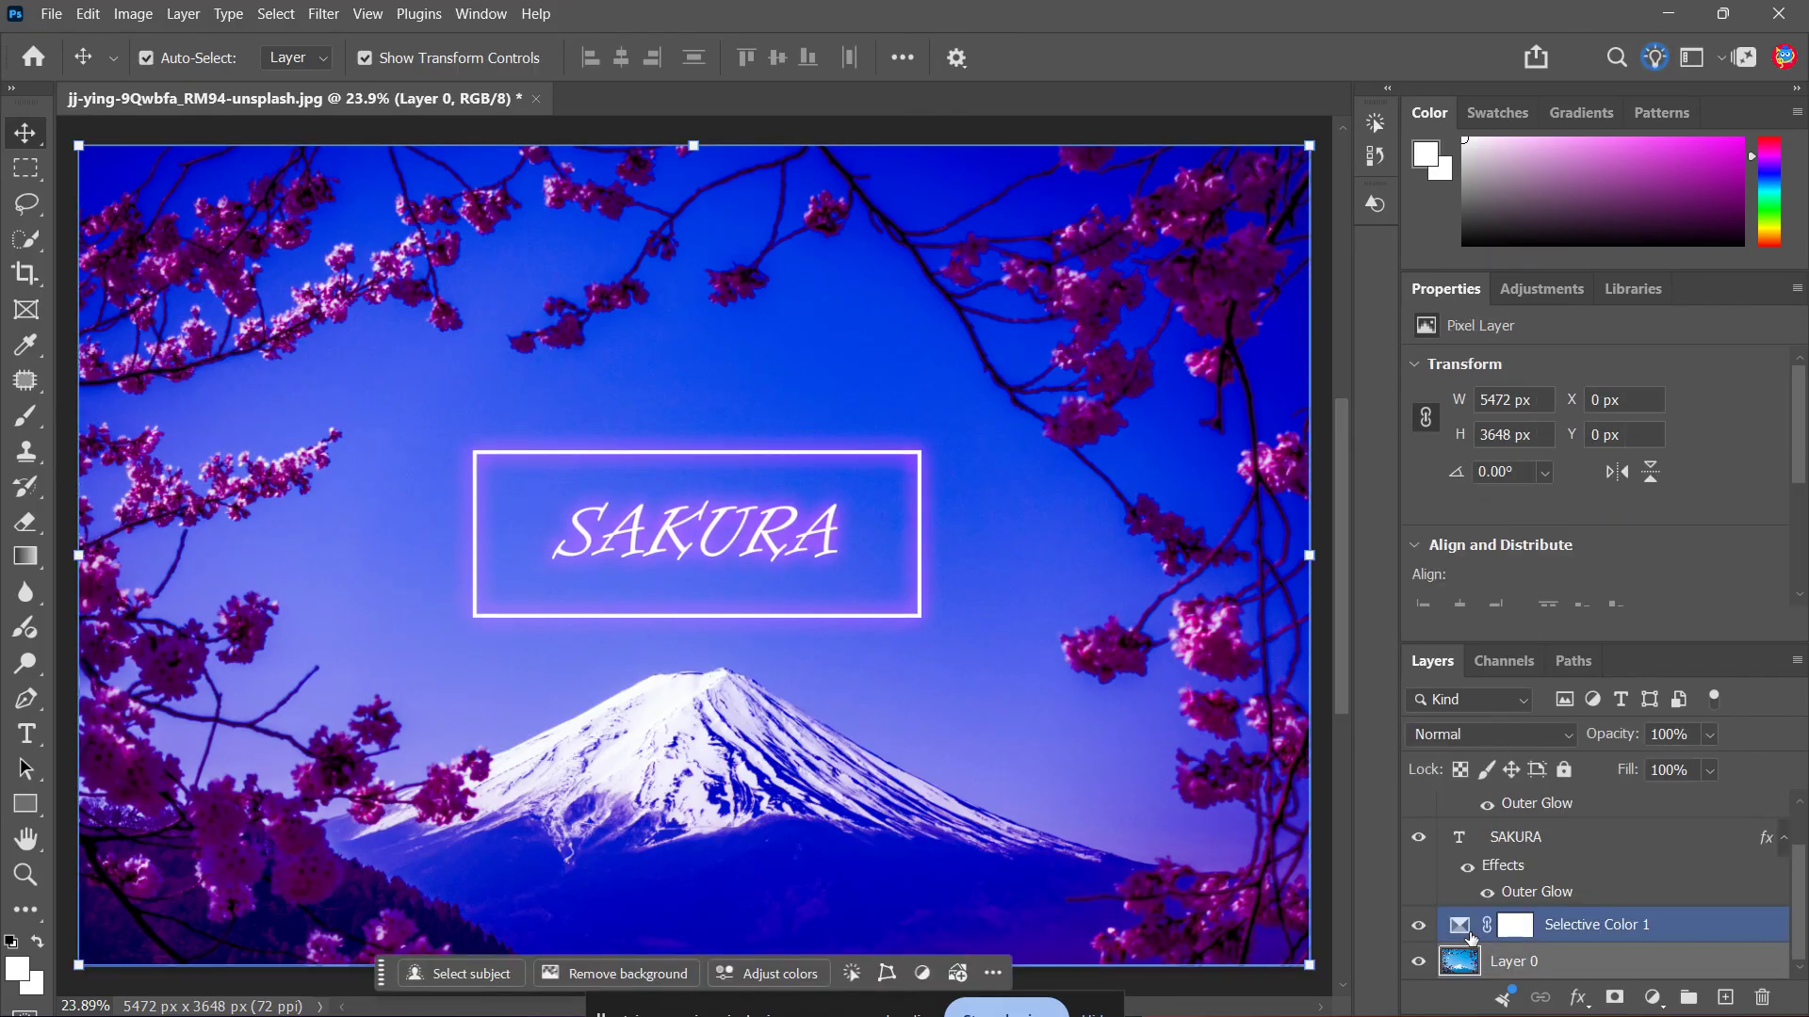
{"action": "key", "text": "ctrl+e"}
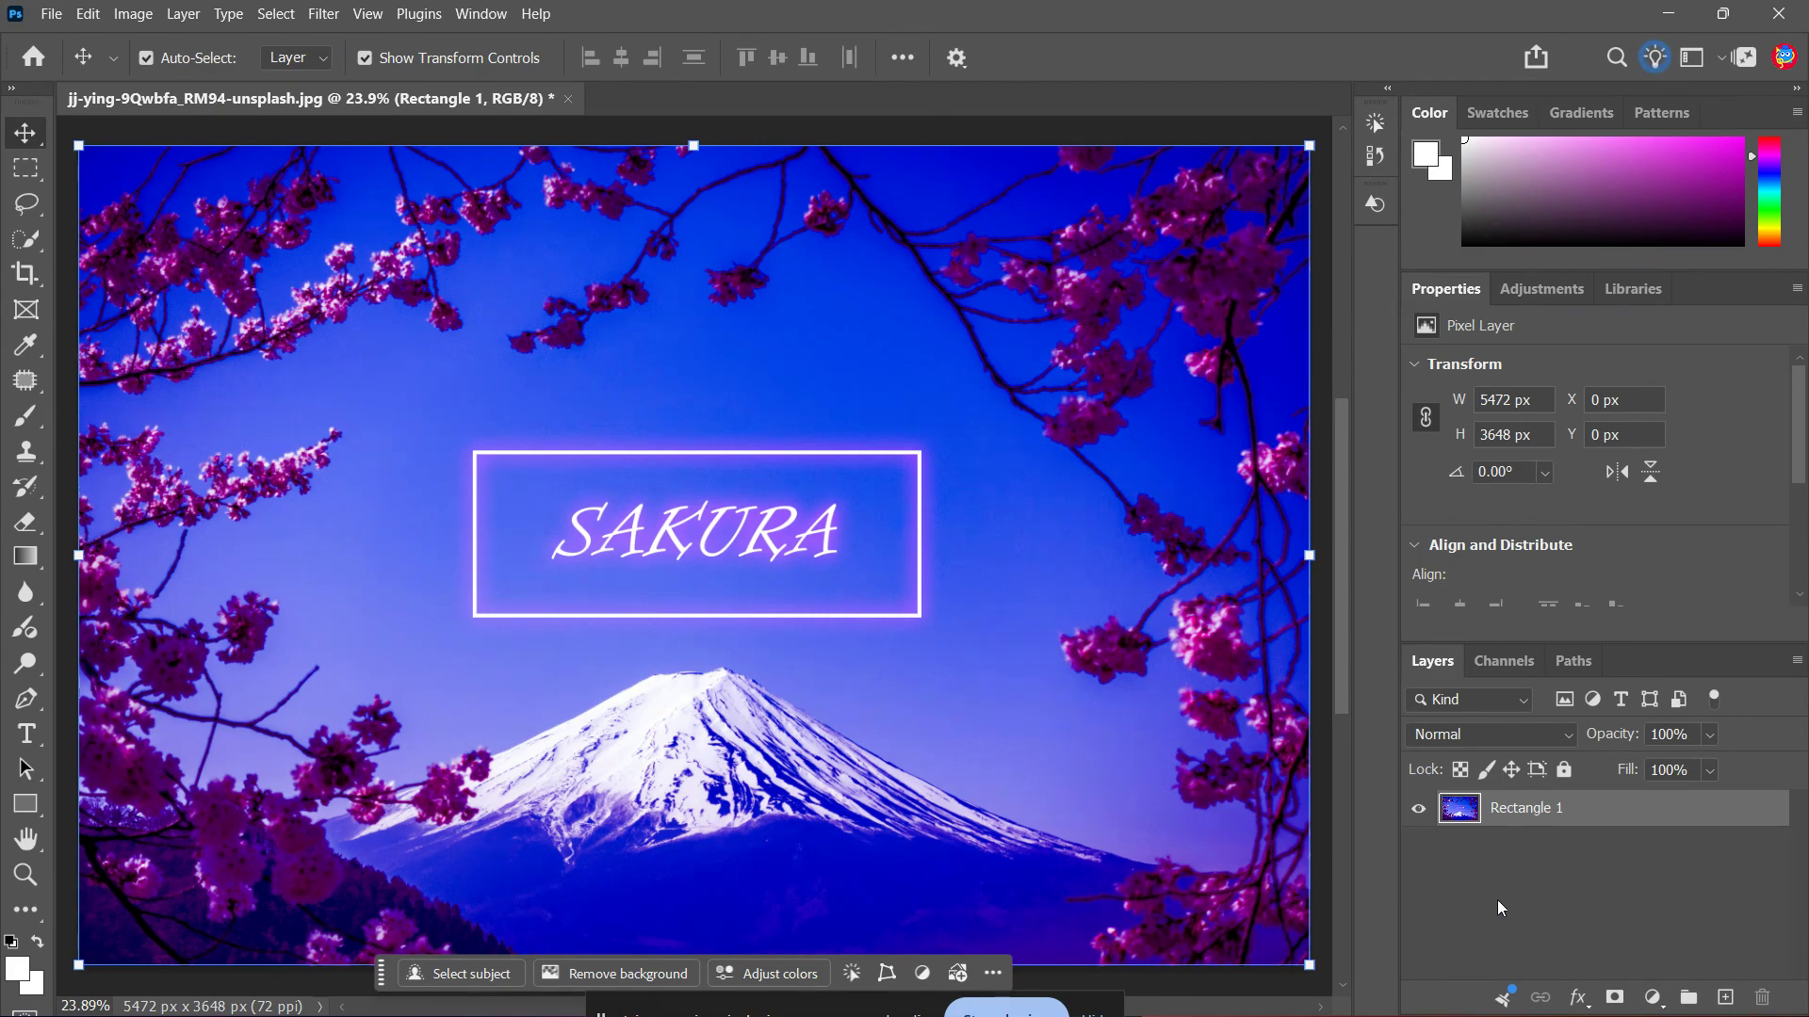
Undo the layer merge and convert Layer 0 to a smart object
{"action": "key", "text": "ctrl+z"}
{"action": "right_click", "coordinate": [1585, 955]}
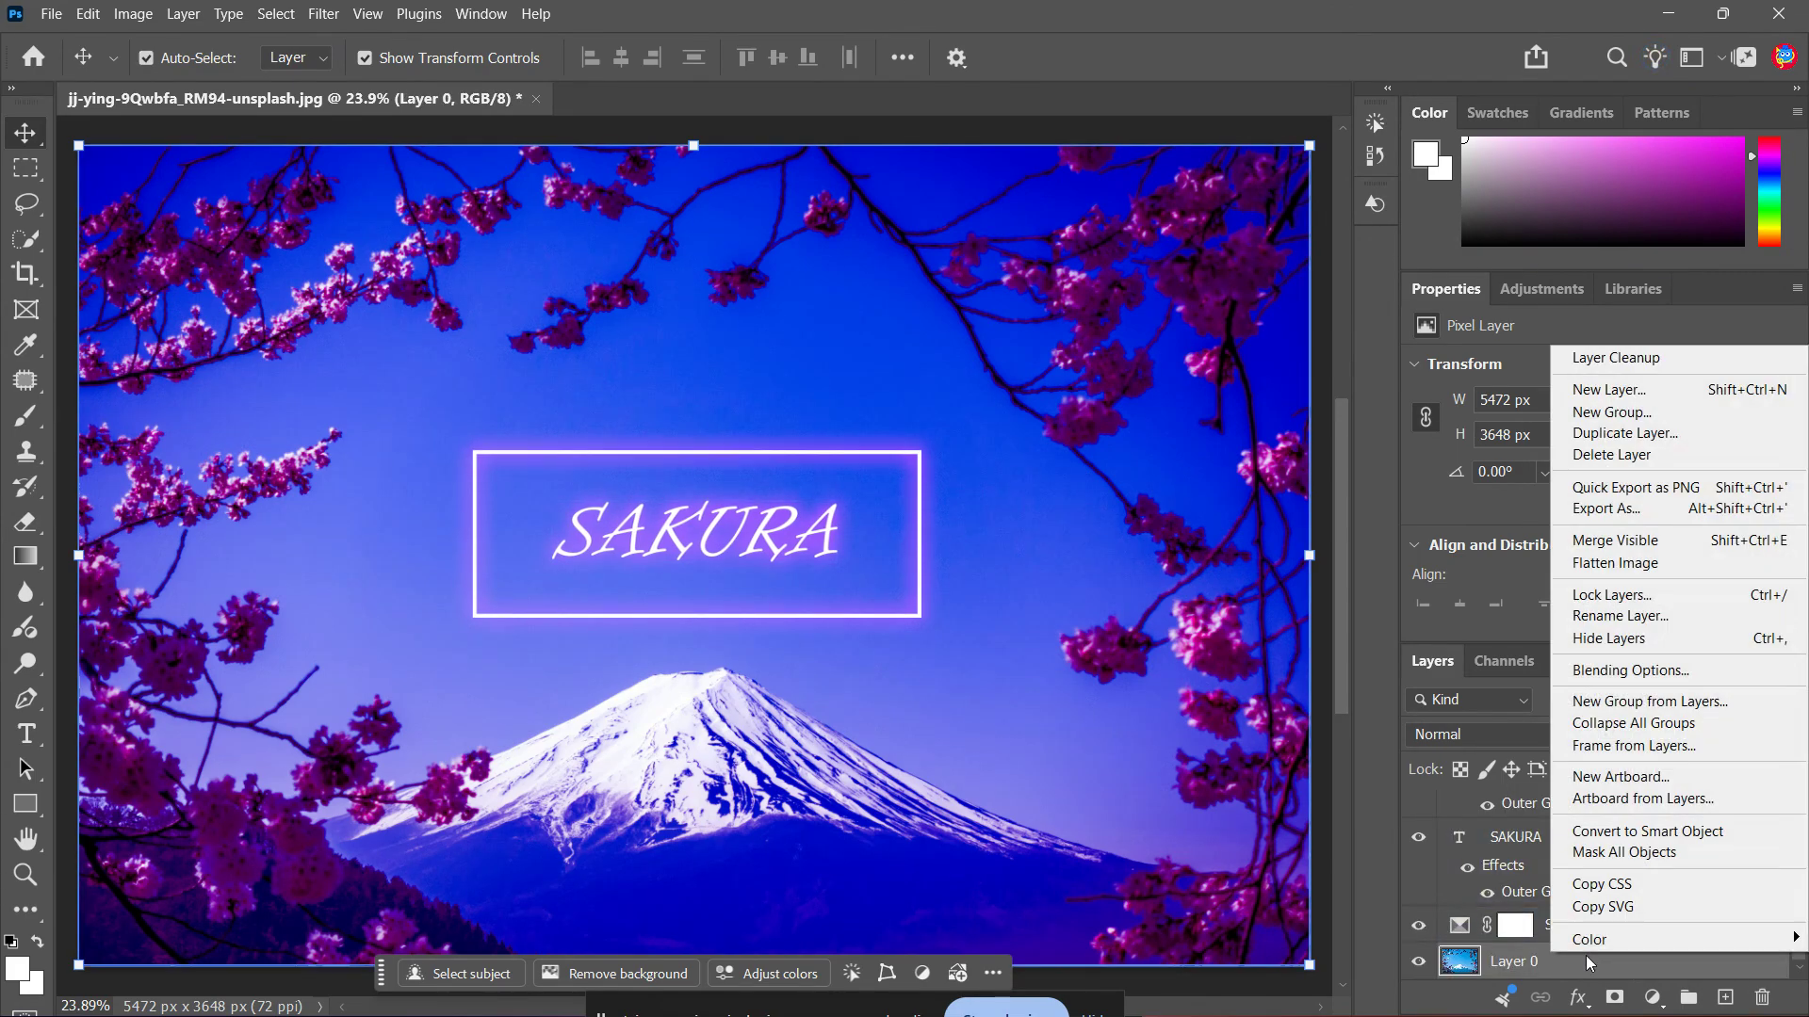
{"action": "left_click", "coordinate": [1693, 833]}
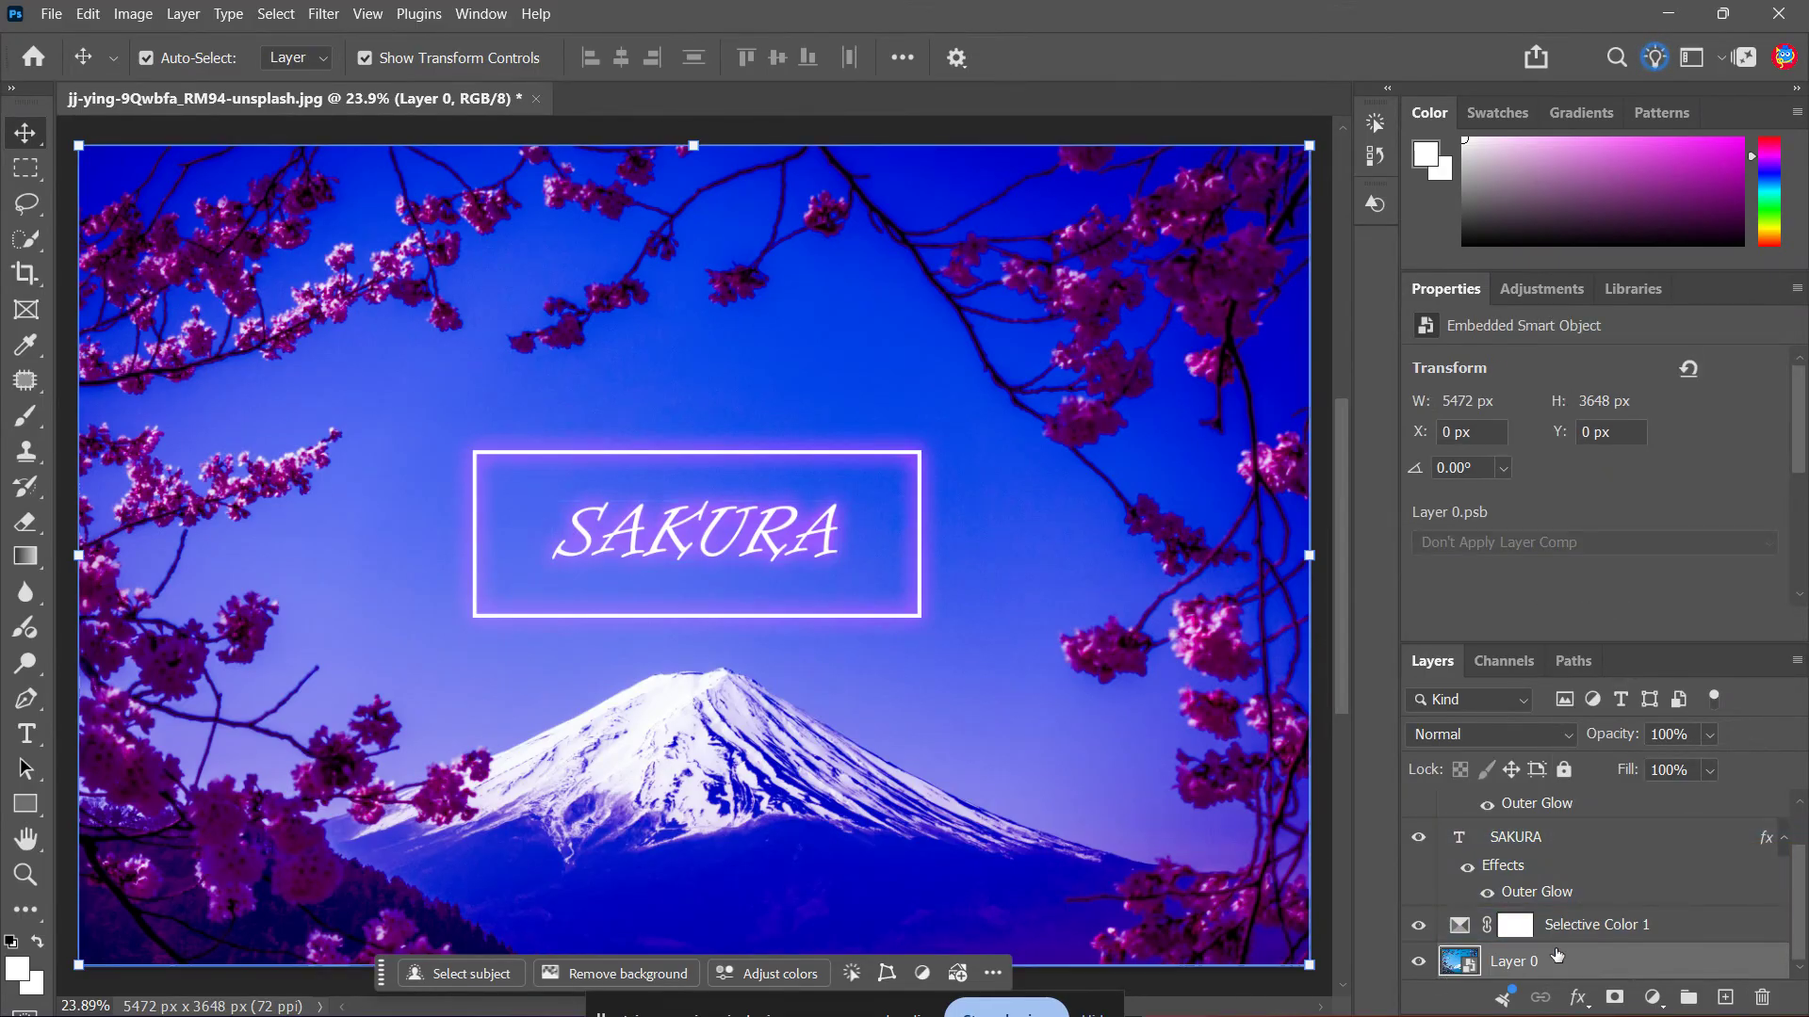
Try converting the Selective Color 1 adjustment layer to a smart object, and undo the conversion
{"action": "left_click", "coordinate": [1586, 925]}
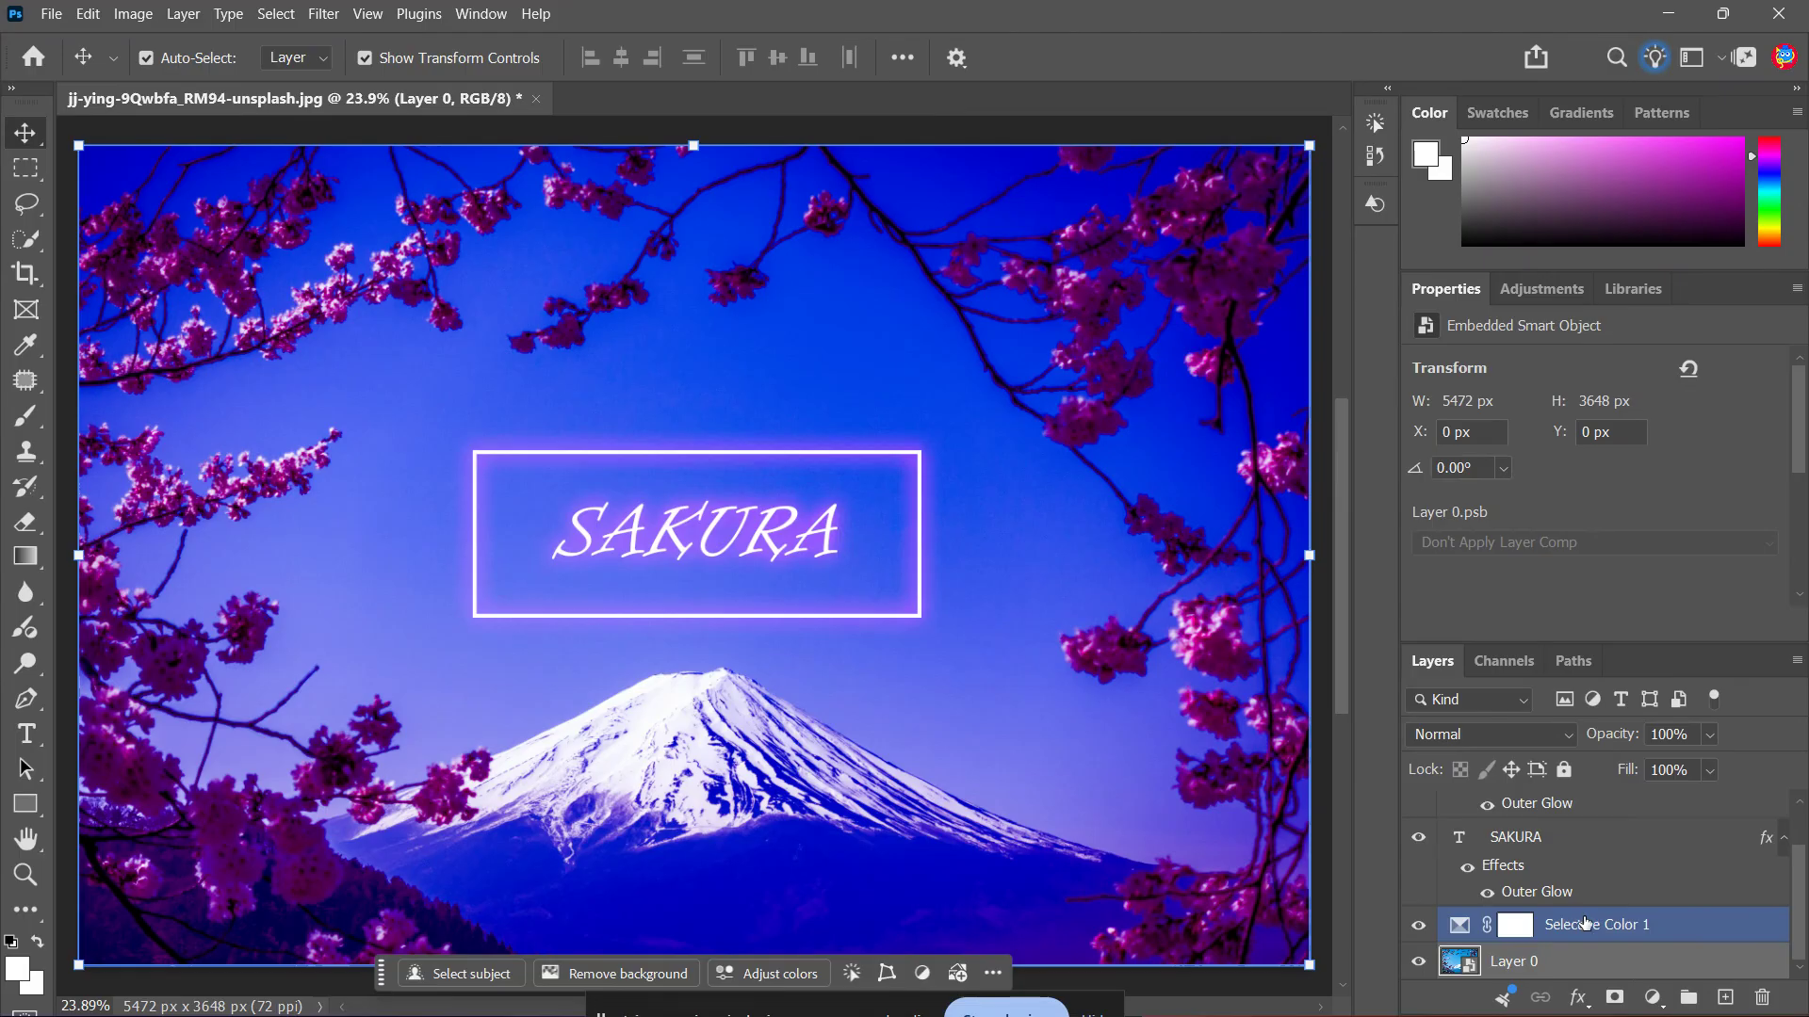
{"action": "right_click", "coordinate": [1585, 924]}
{"action": "left_click", "coordinate": [1727, 800]}
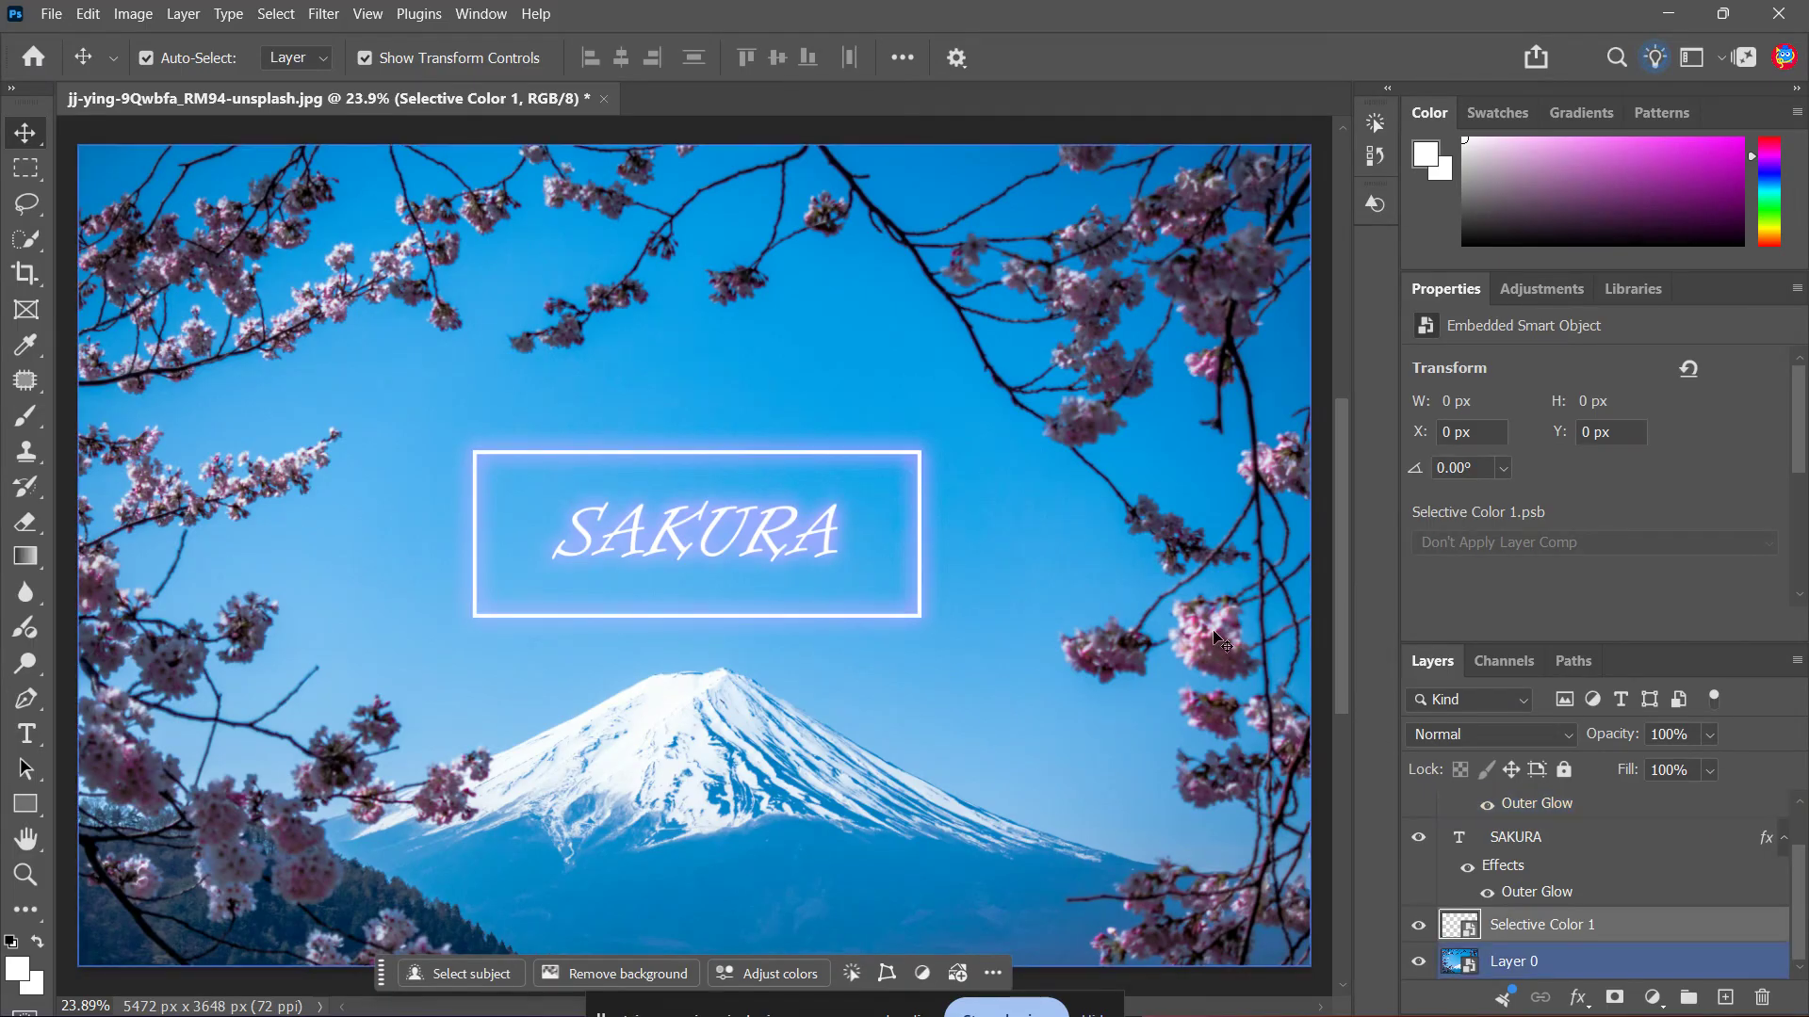
{"action": "key", "text": "ctrl+z"}
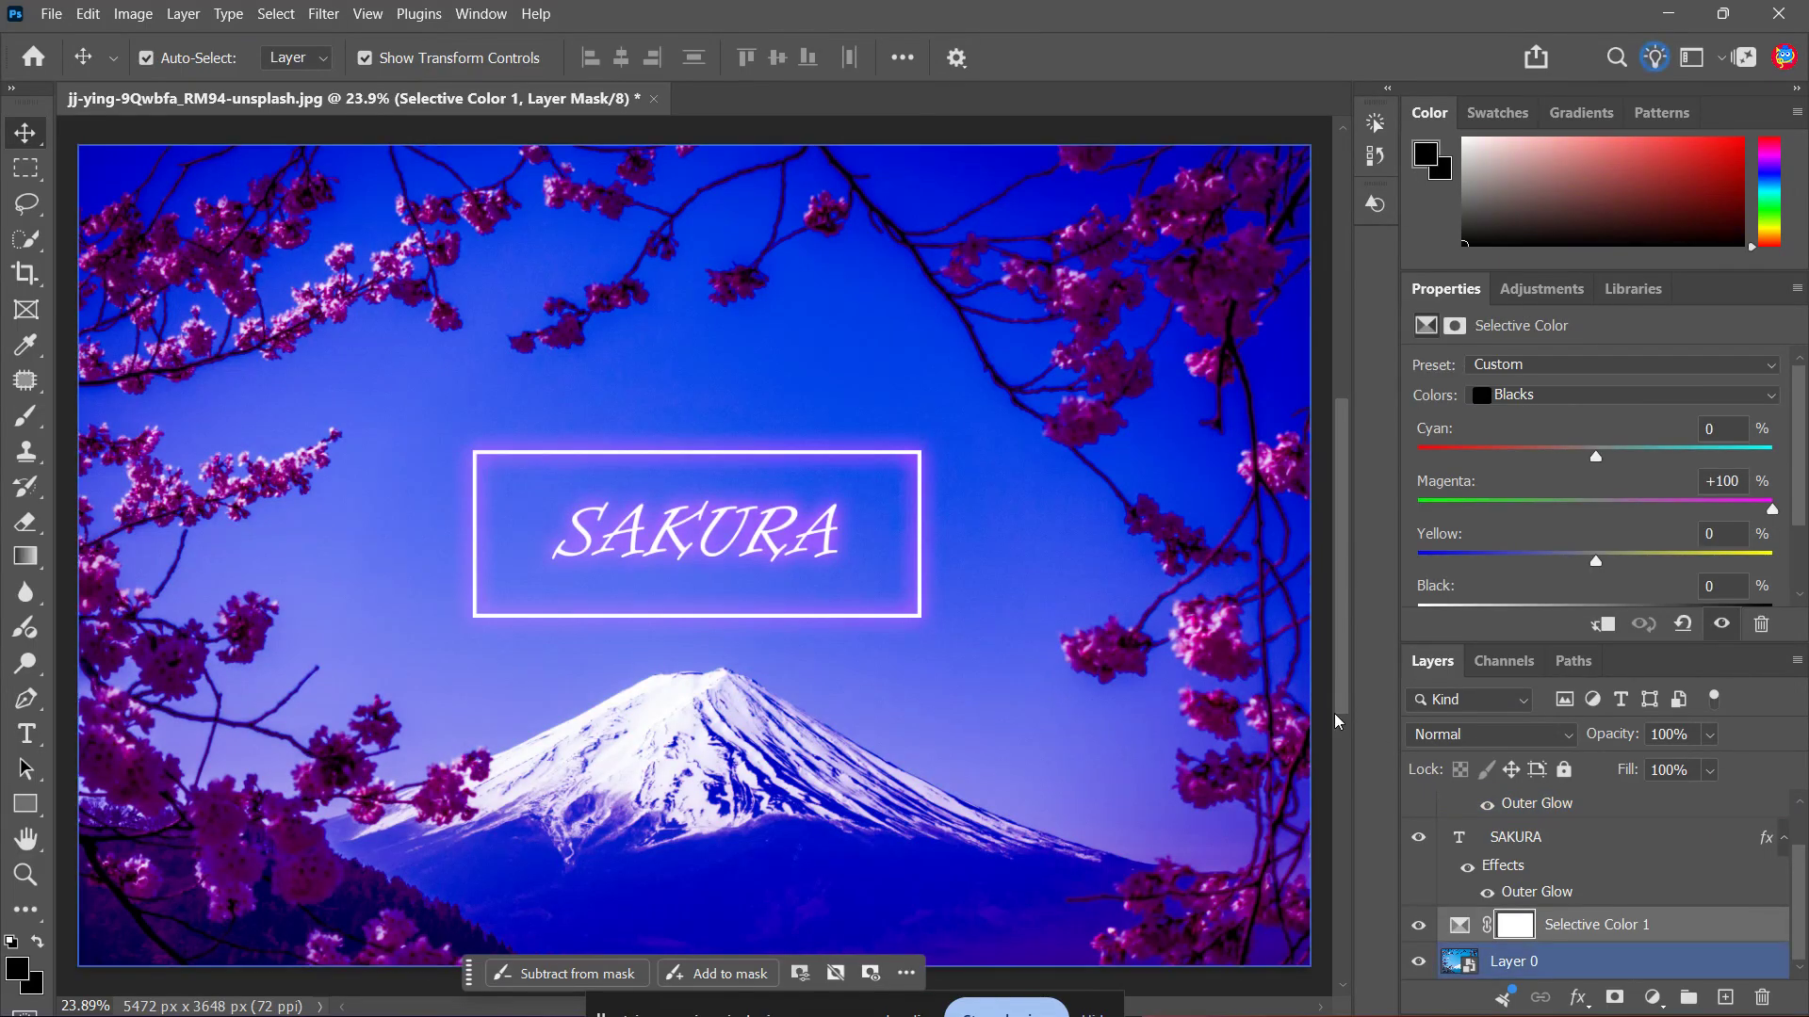
{"action": "left_click", "coordinate": [1609, 867]}
{"action": "scroll", "coordinate": [1626, 900], "scroll_direction": "up", "scroll_amount": 1}
{"action": "scroll", "coordinate": [1627, 899], "scroll_direction": "down", "scroll_amount": 1}
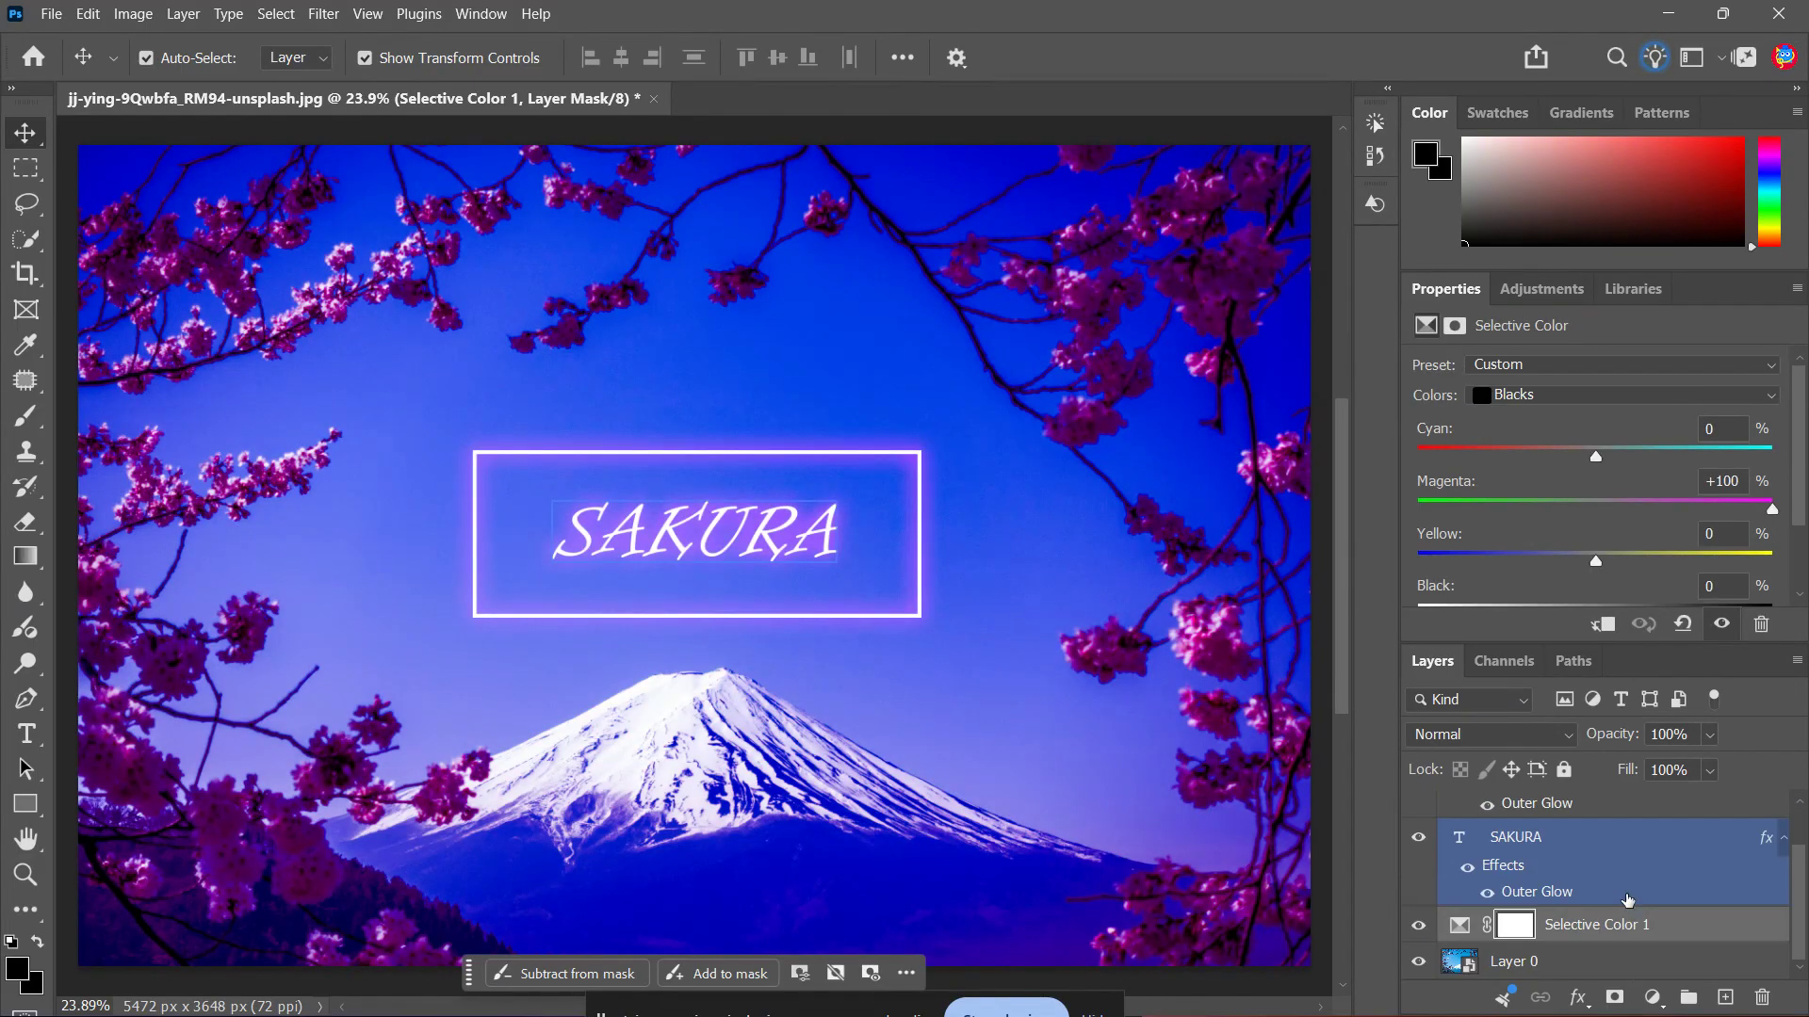
{"action": "left_click", "coordinate": [1463, 969]}
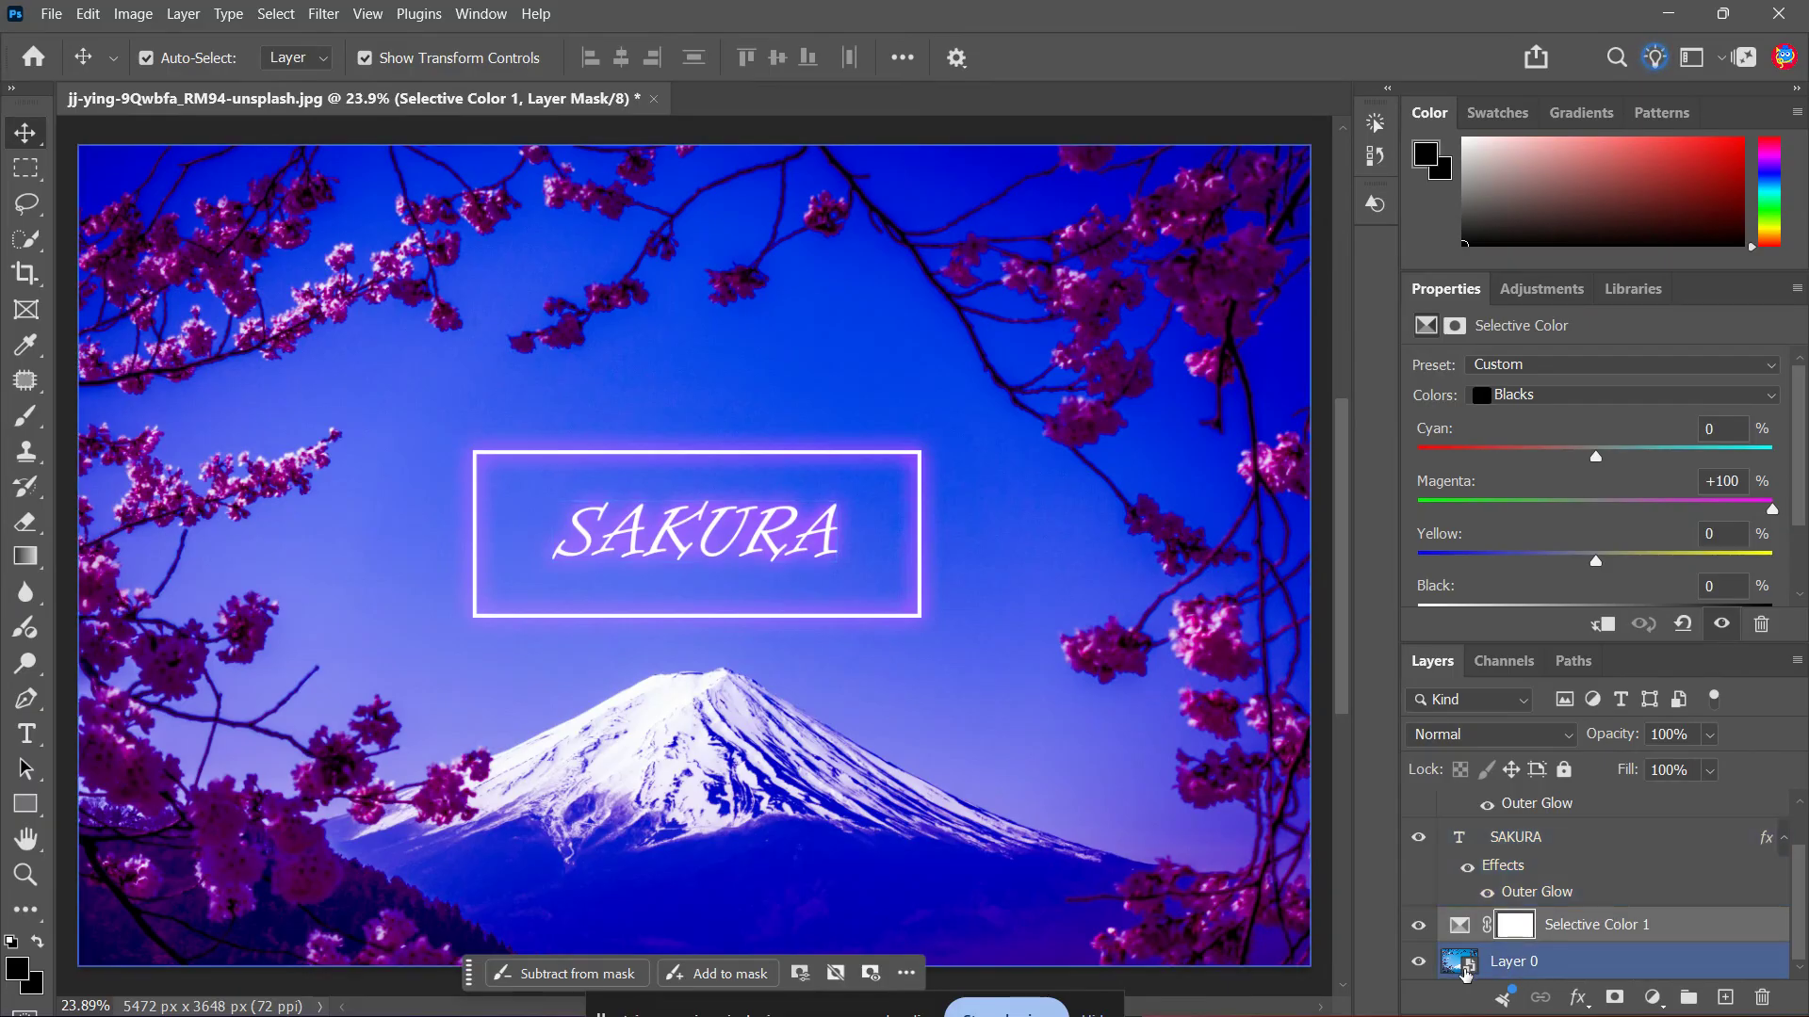
{"action": "right_click", "coordinate": [1466, 974]}
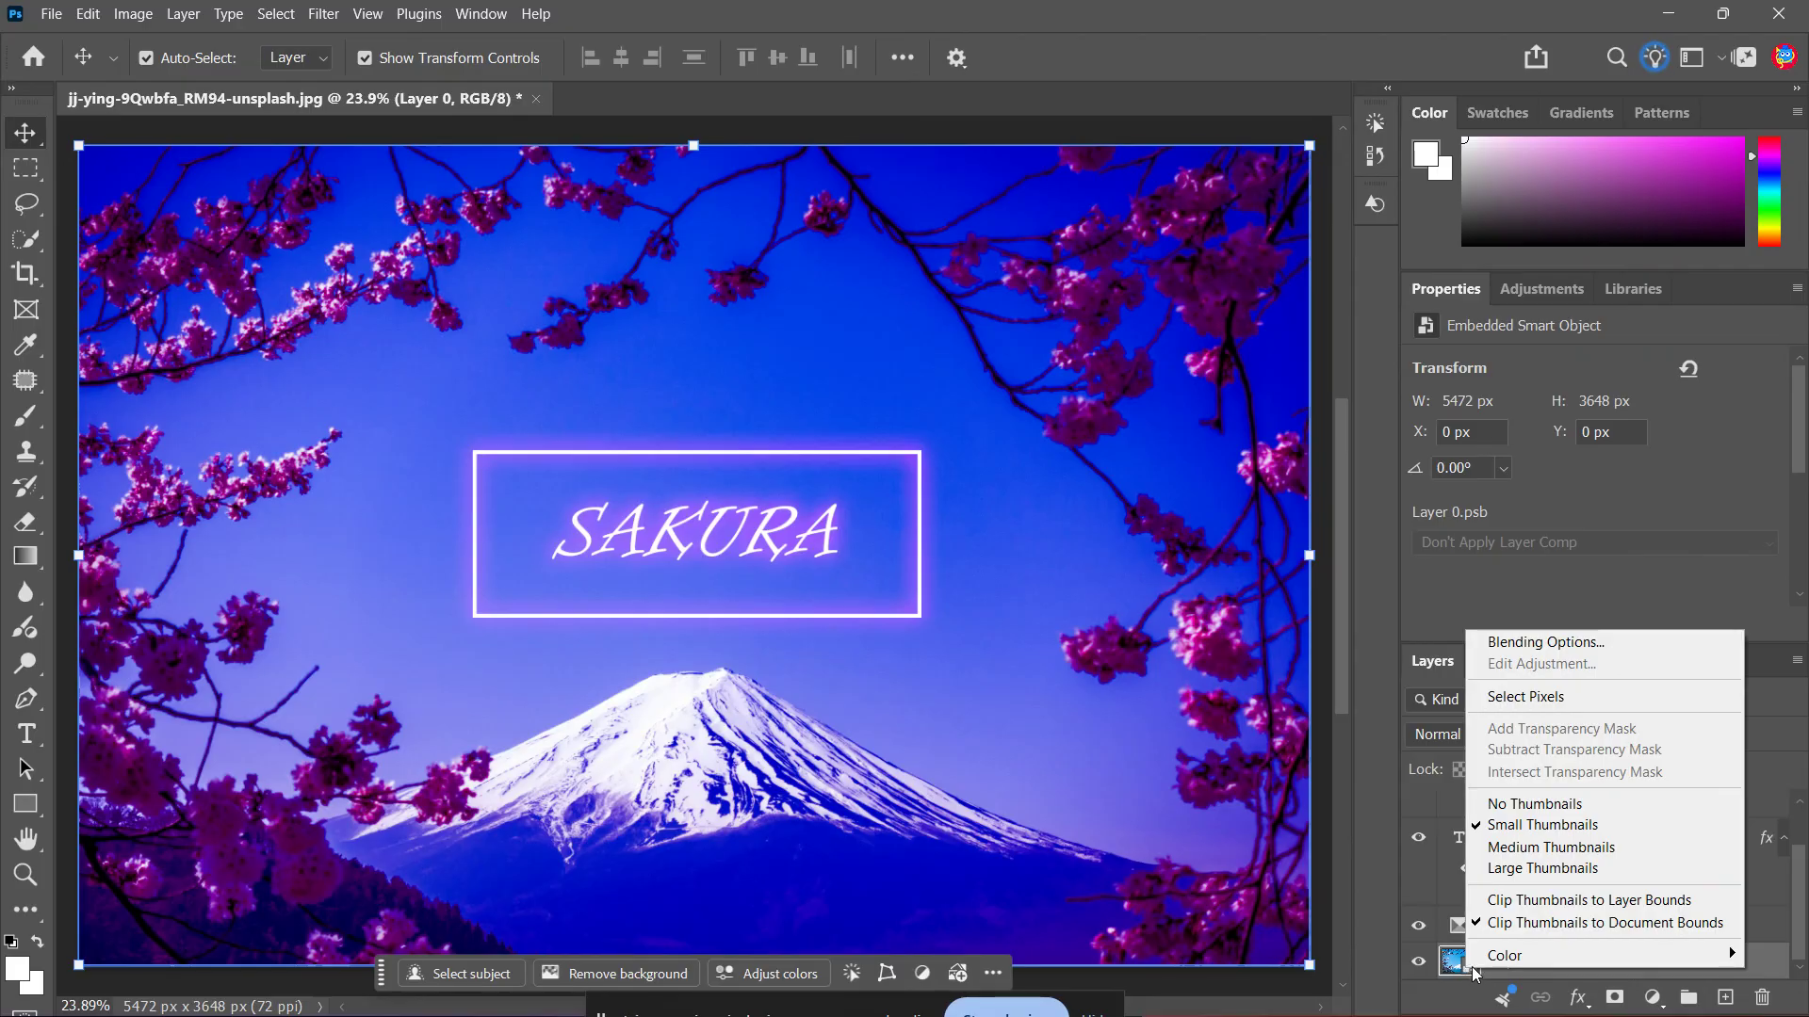
{"action": "left_click", "coordinate": [1463, 625]}
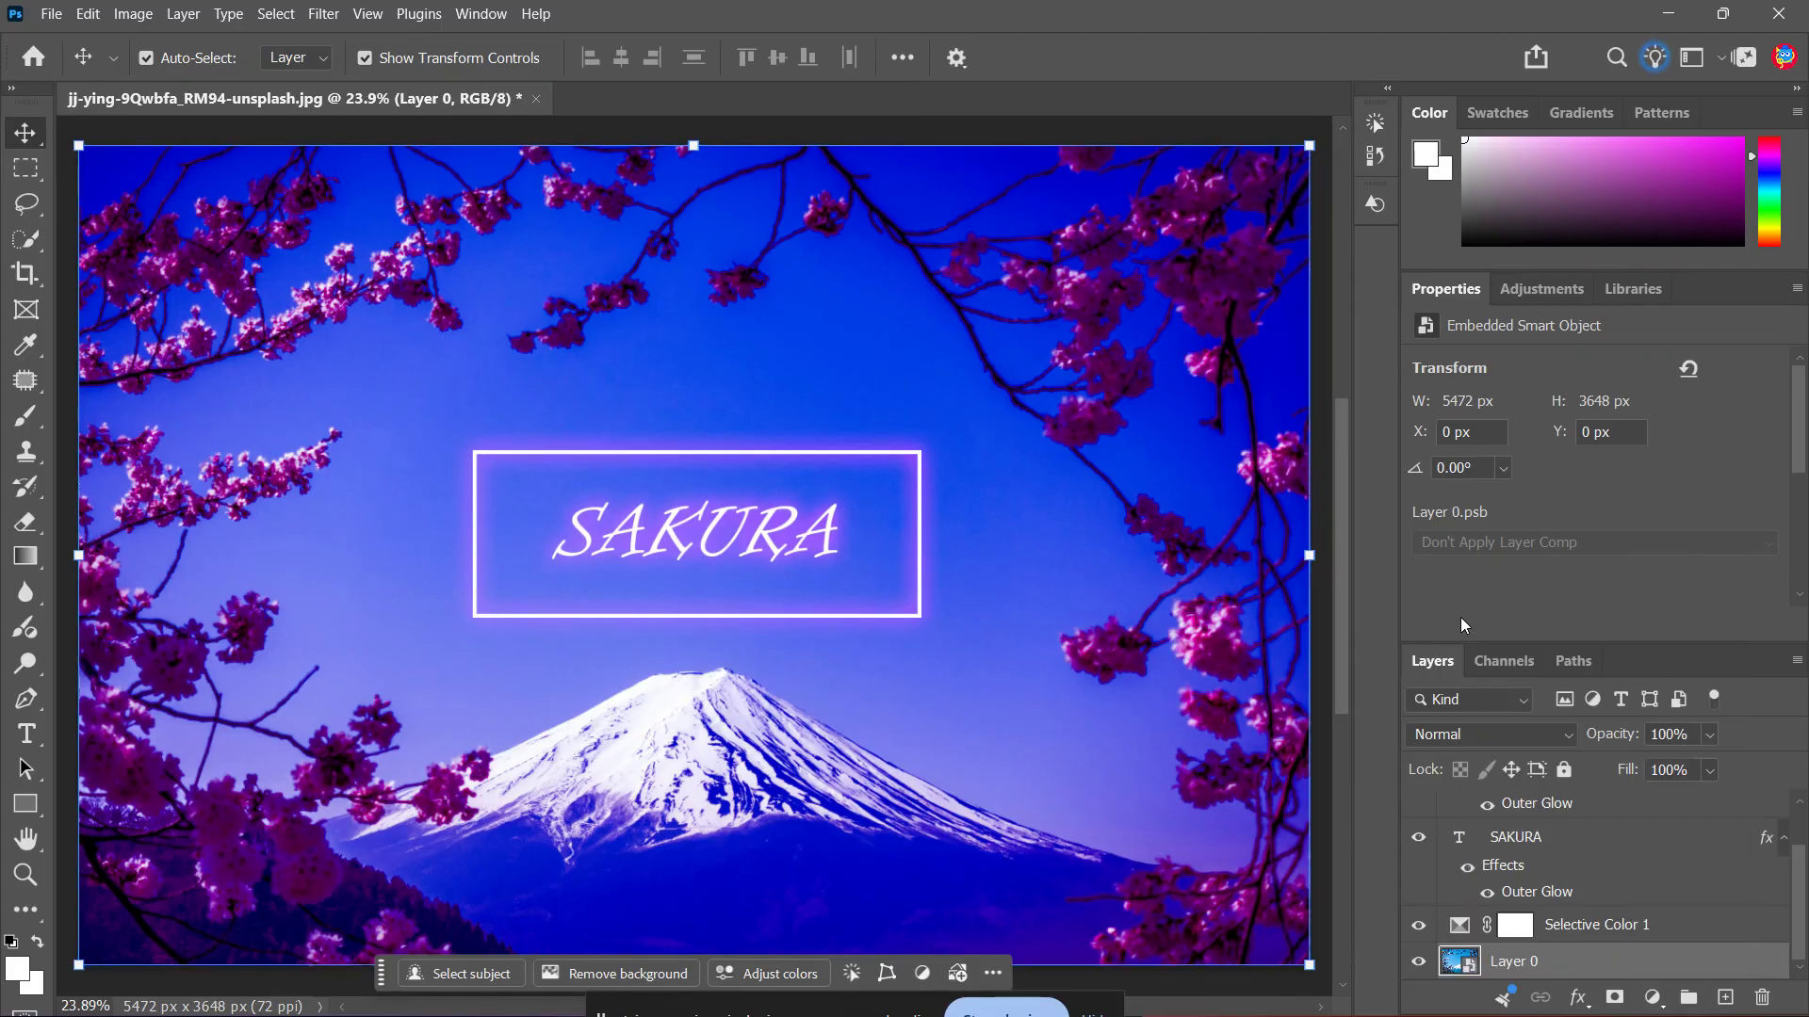
Group Layer 0 and the Selective Color 1 adjustment layer together
{"action": "scroll", "coordinate": [1608, 910], "scroll_direction": "up", "scroll_amount": 1}
{"action": "scroll", "coordinate": [1608, 910], "scroll_direction": "down", "scroll_amount": 1}
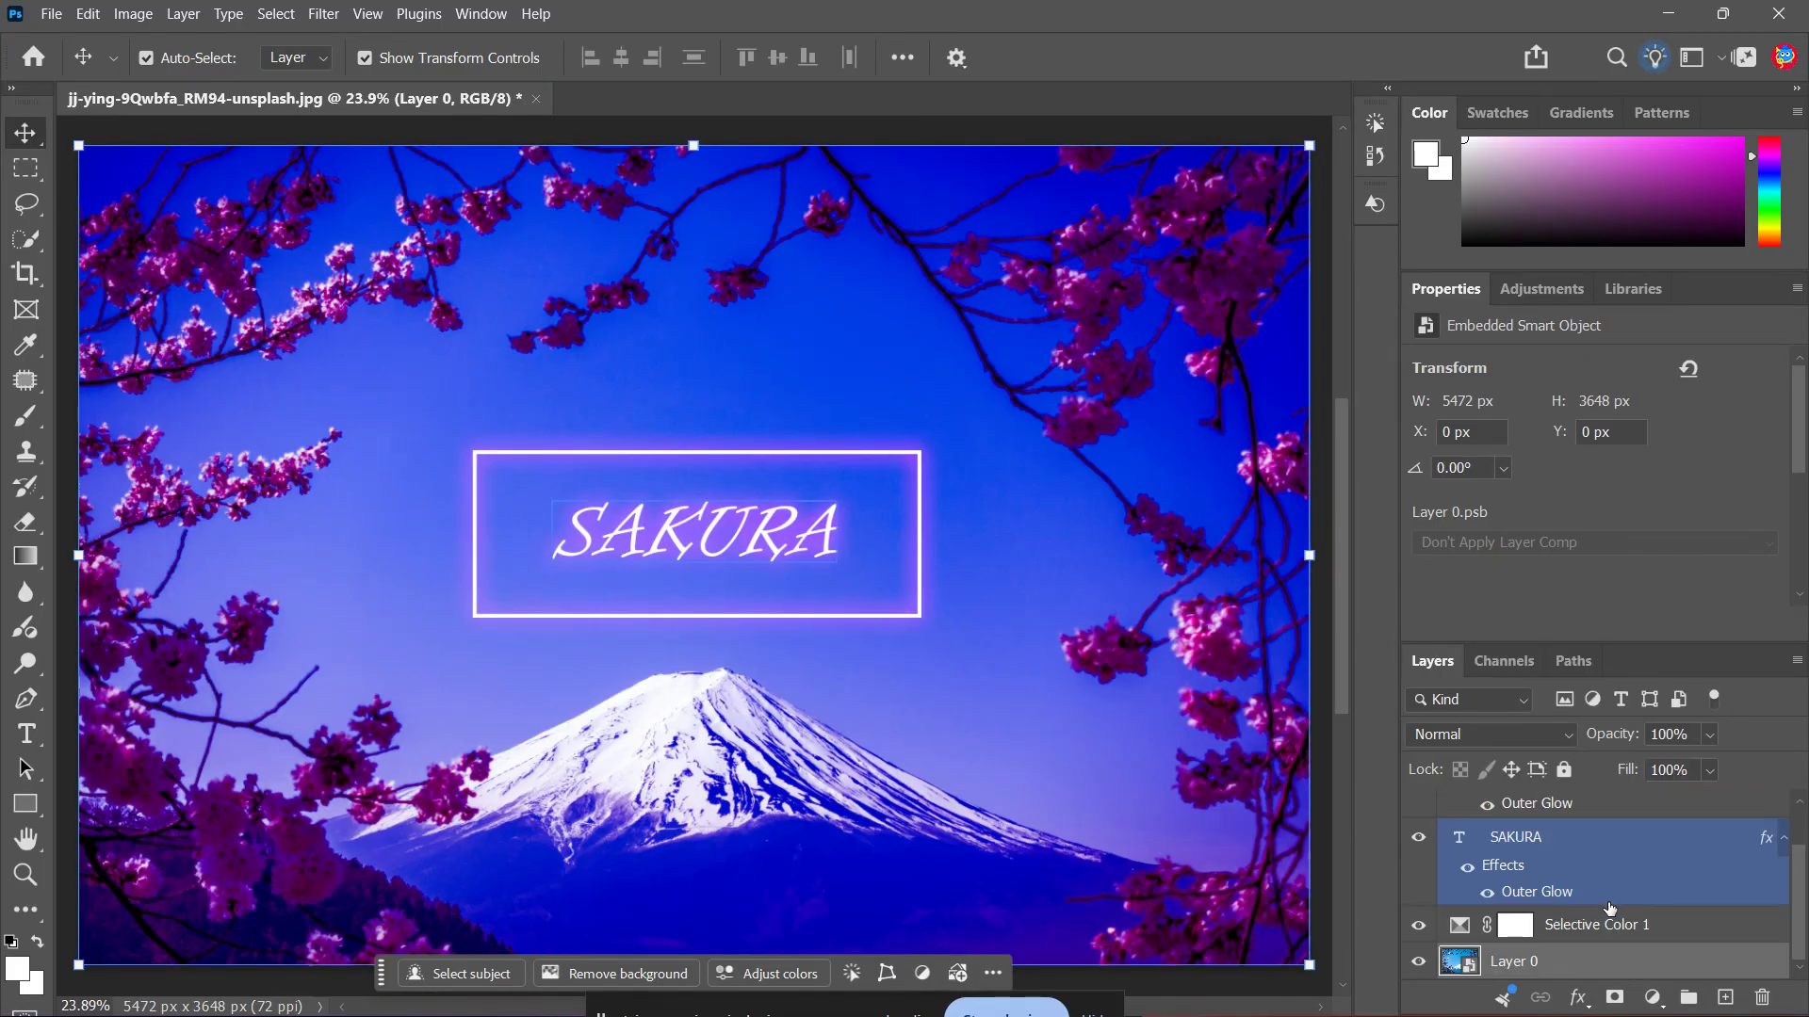
{"action": "scroll", "coordinate": [1609, 908], "scroll_direction": "up", "scroll_amount": 1}
{"action": "scroll", "coordinate": [1609, 907], "scroll_direction": "down", "scroll_amount": 1}
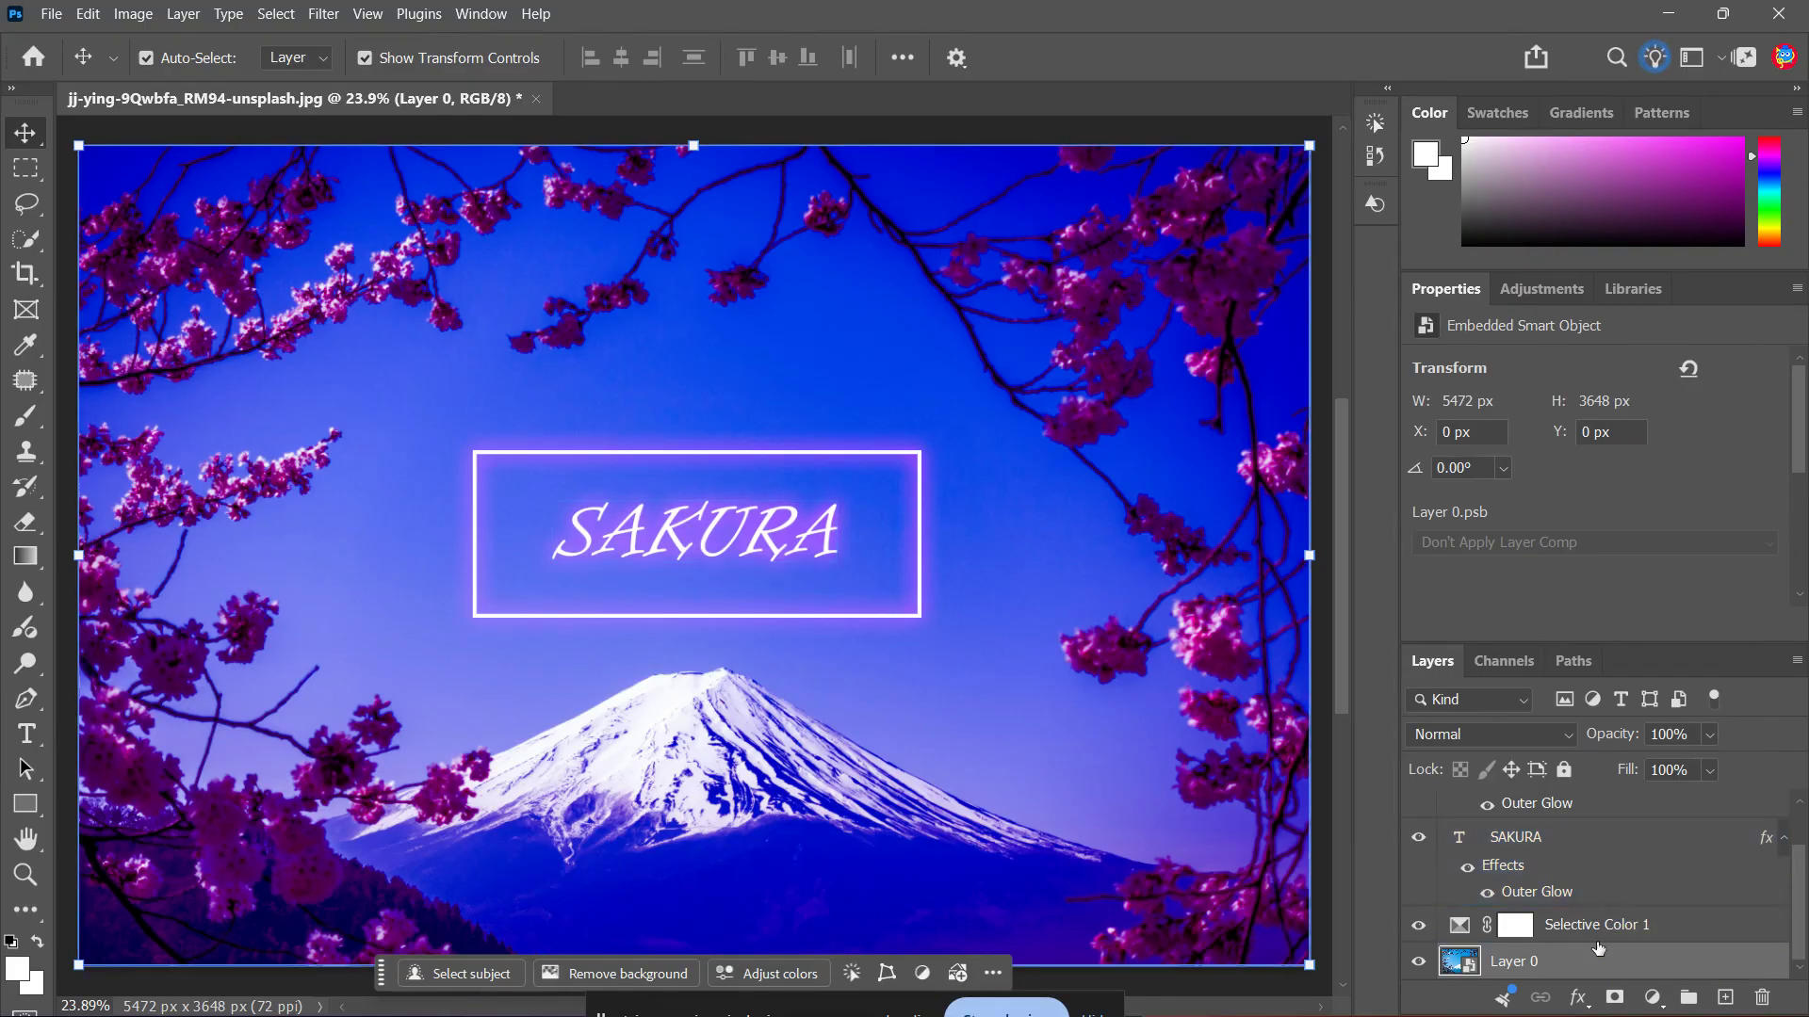
{"action": "key", "text": "ctrl+g"}
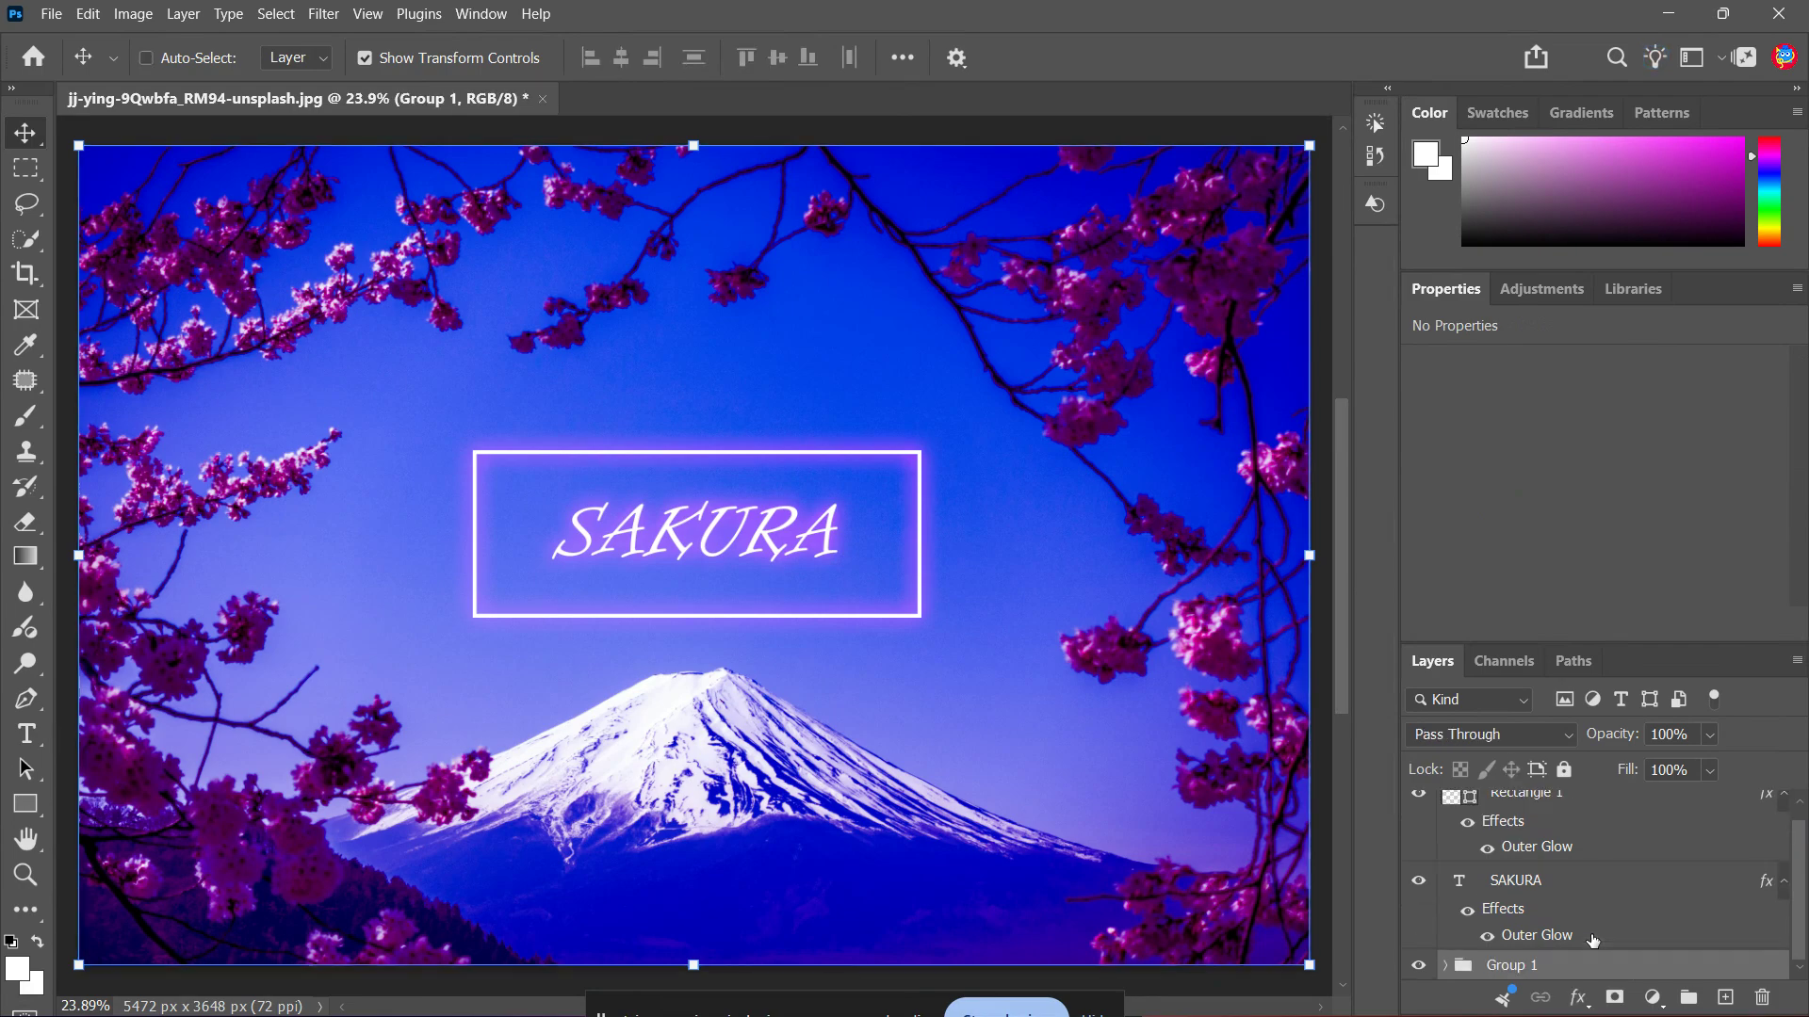
Group the SAKURA text layer and the Rectangle 1 layer together
{"action": "left_click", "coordinate": [1592, 939]}
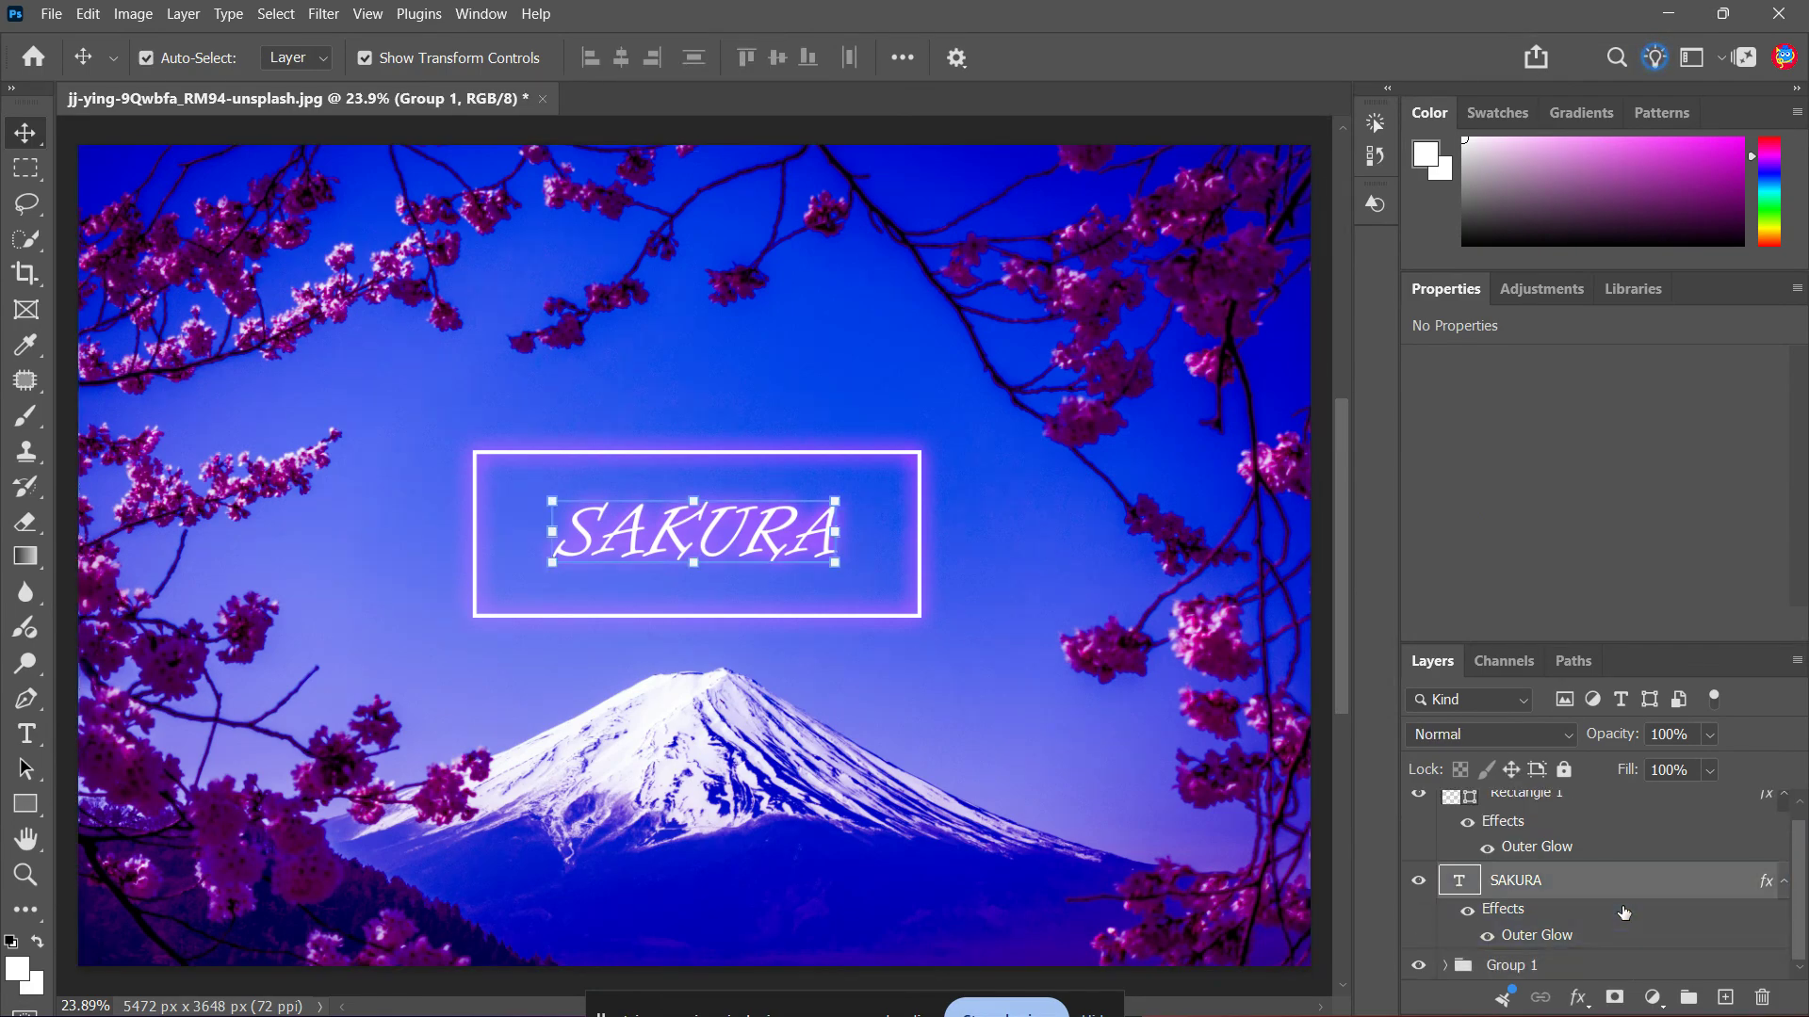
{"action": "left_click", "coordinate": [1623, 800], "text": "shift"}
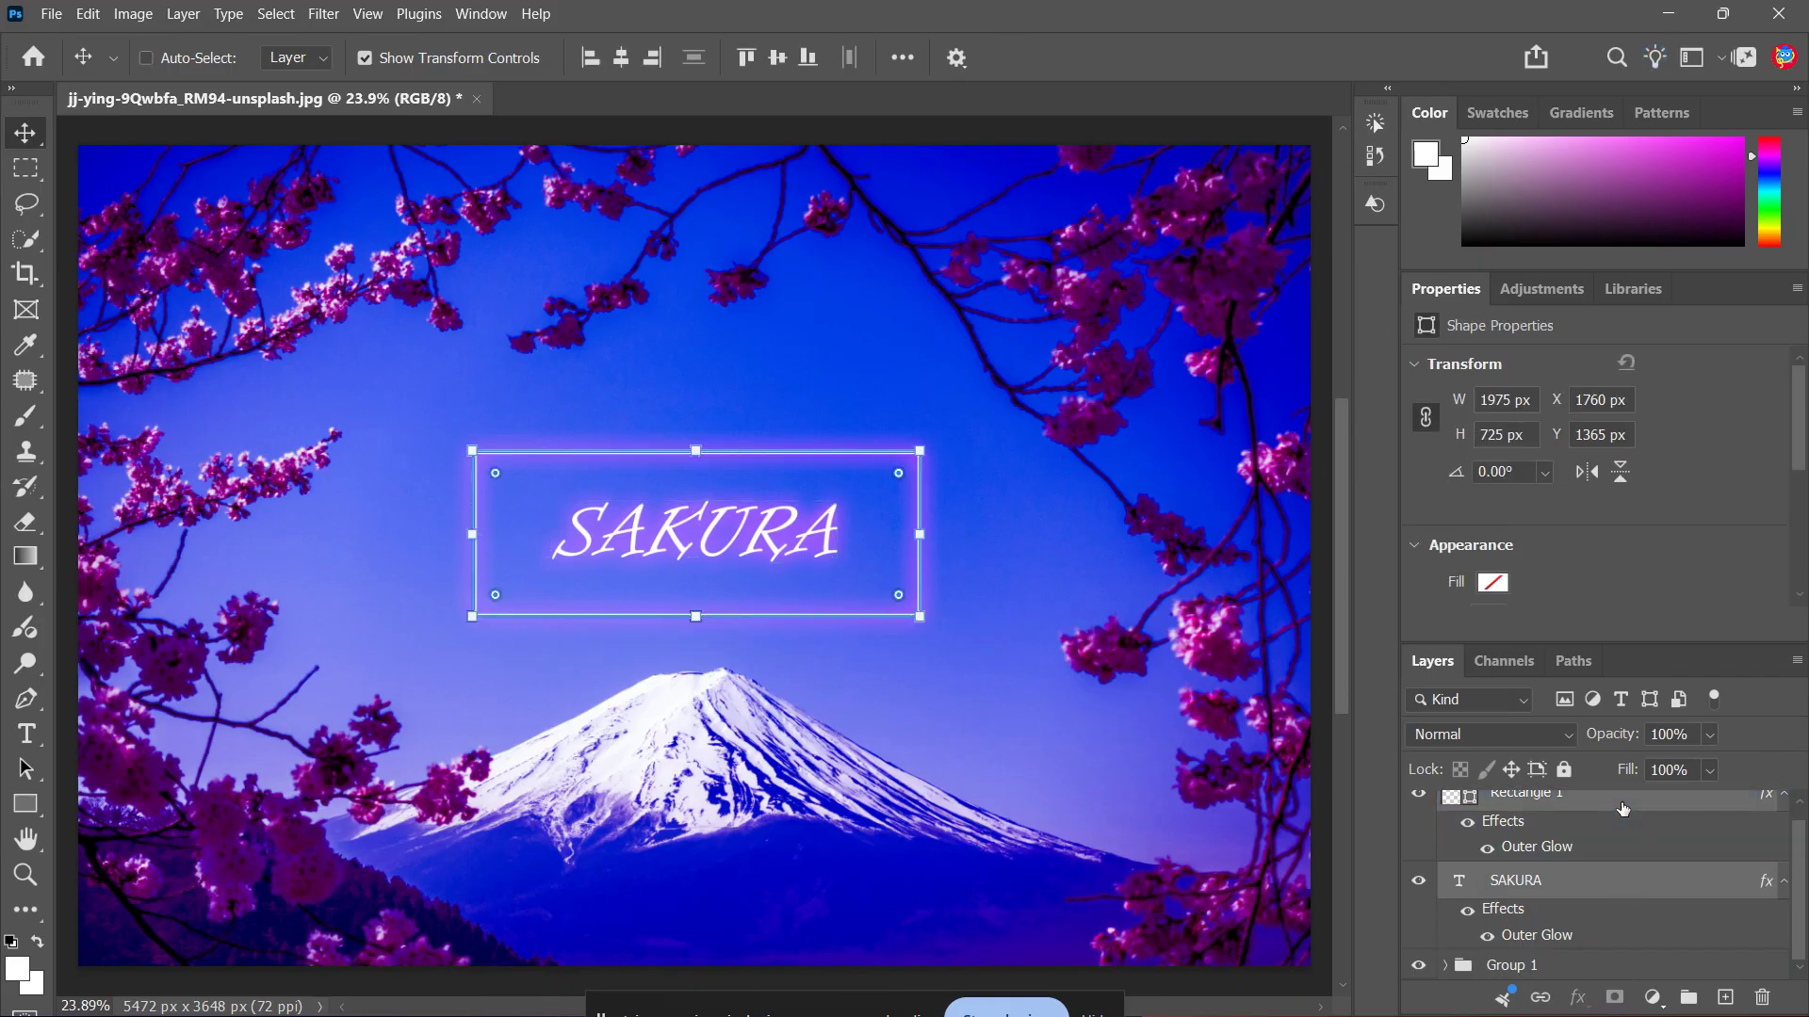
{"action": "key", "text": "ctrl+g"}
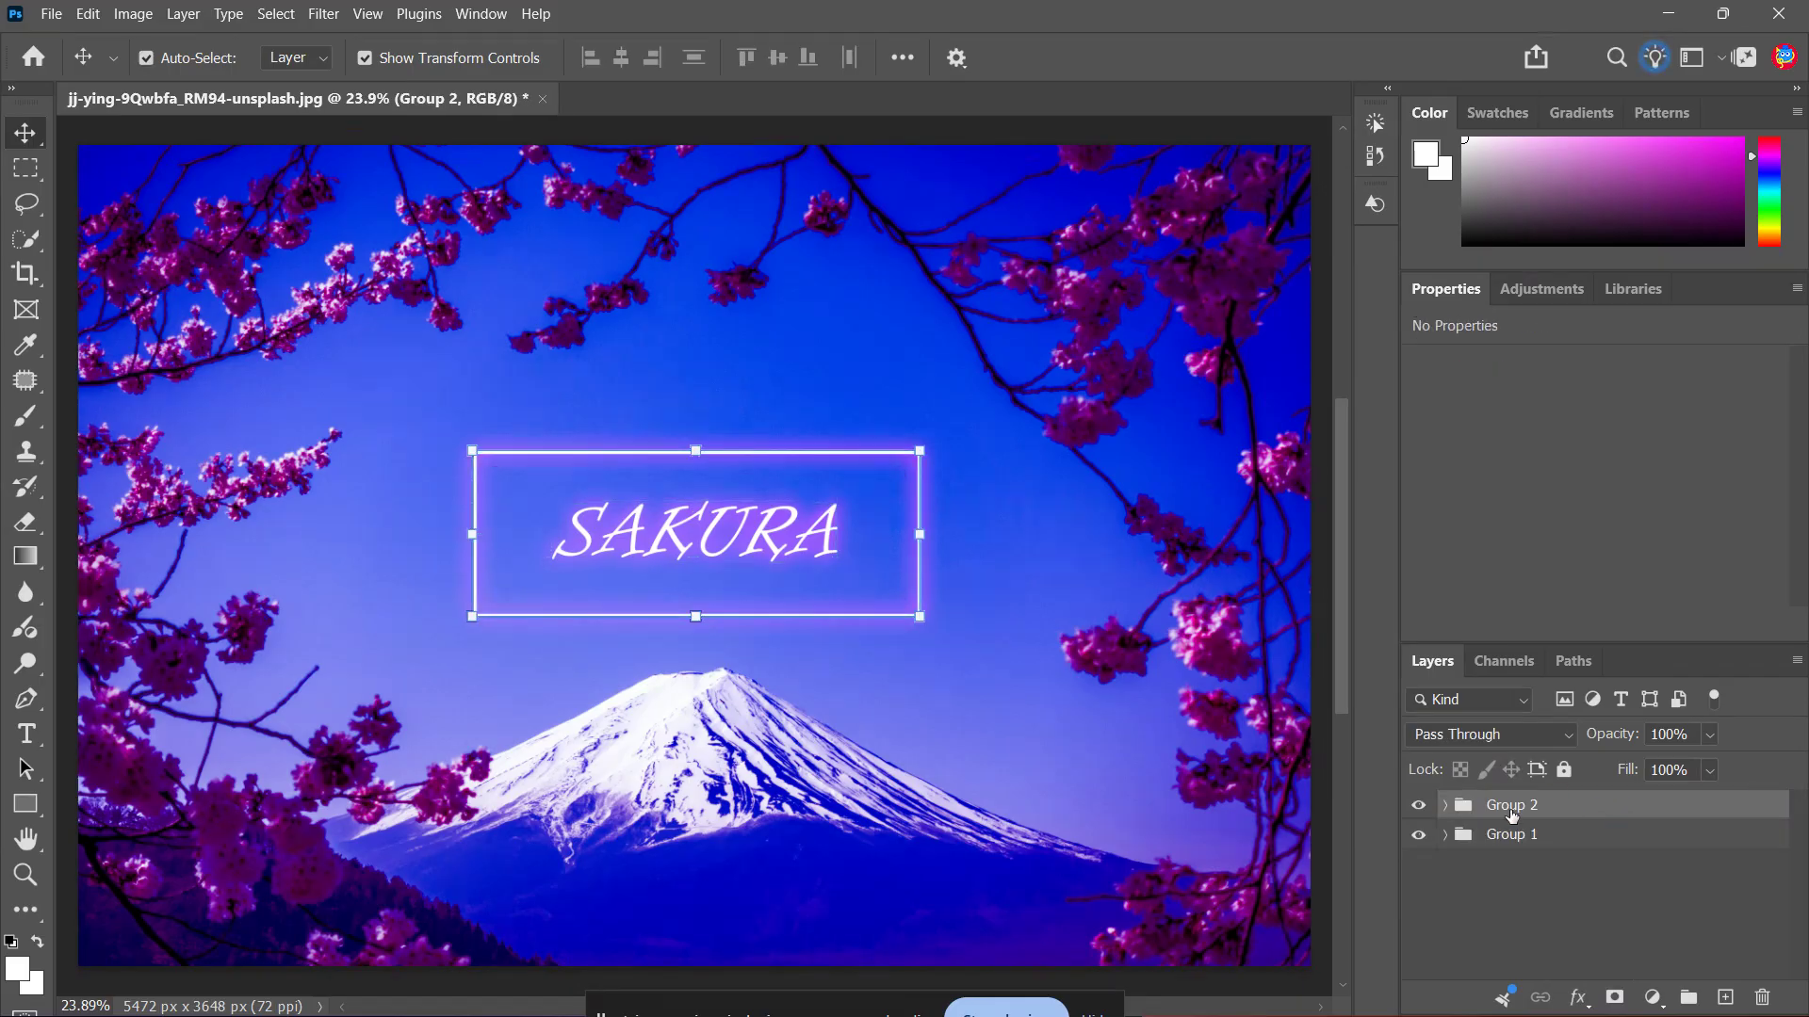
Expand and collapse Group 1 and Group 2 to examine the layers each contains
{"action": "left_click", "coordinate": [1444, 834]}
{"action": "left_click", "coordinate": [1444, 834]}
{"action": "left_click", "coordinate": [1445, 804]}
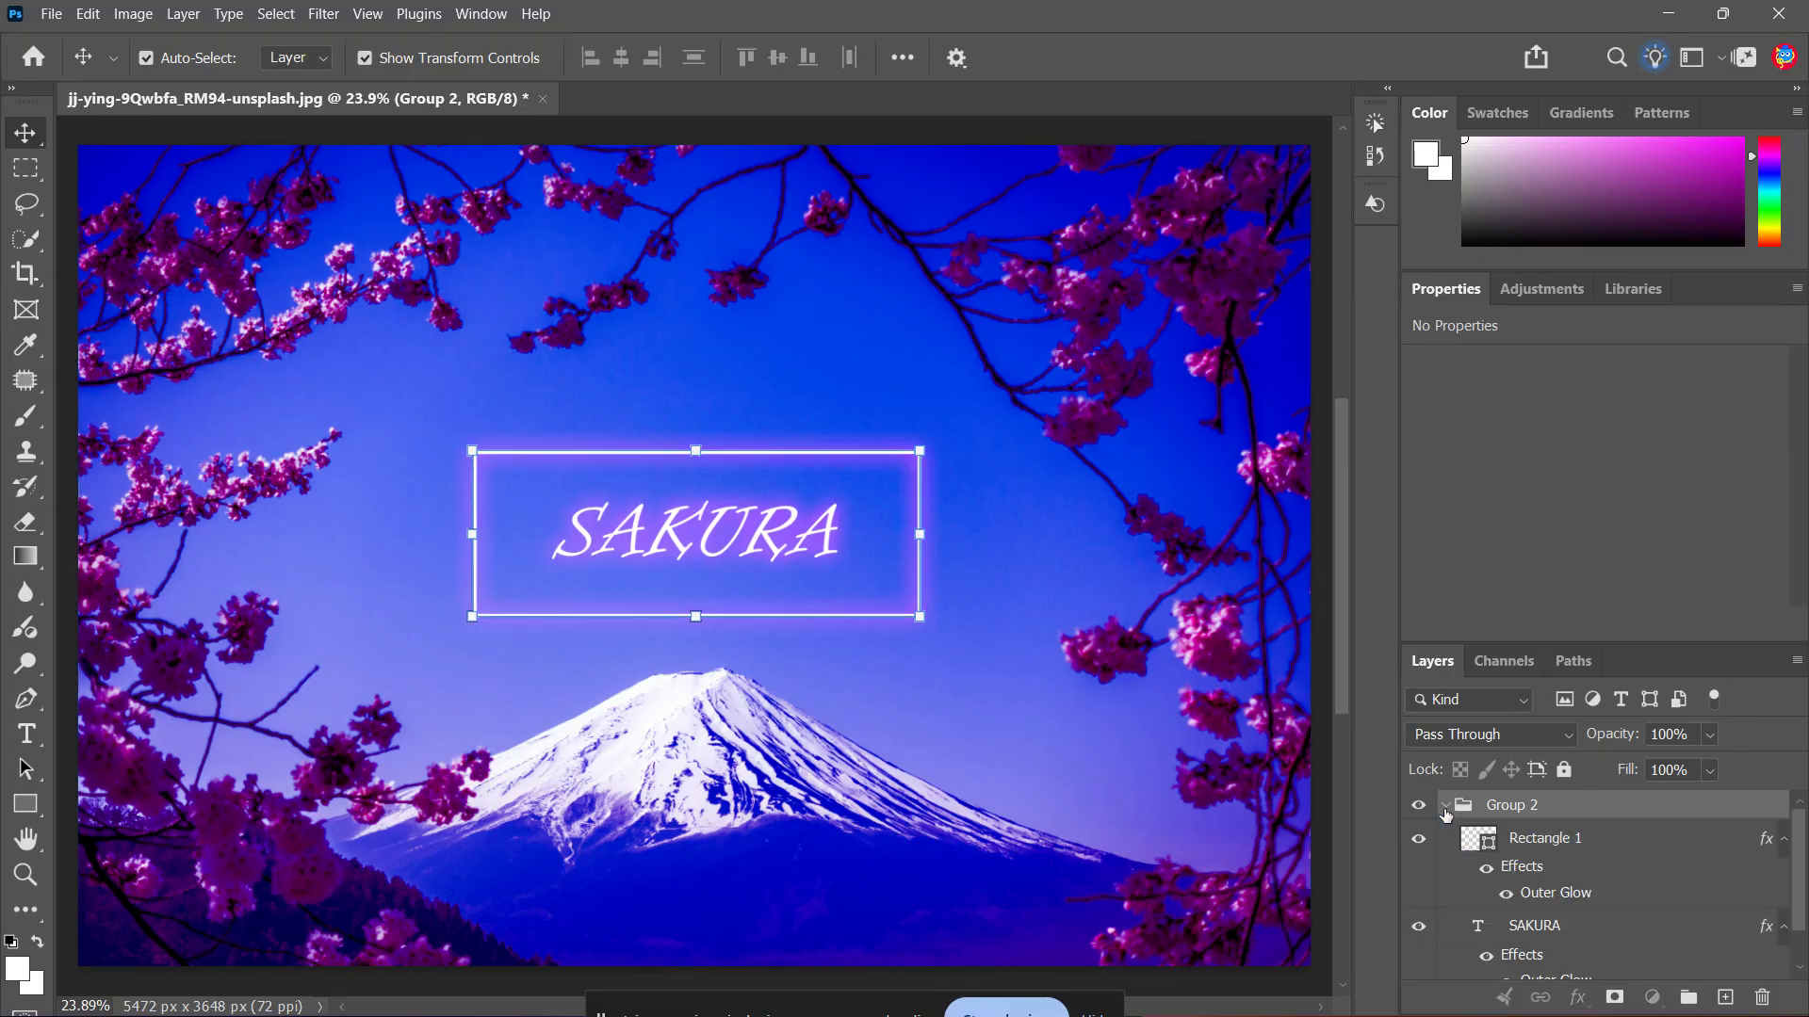
{"action": "left_click", "coordinate": [1444, 805]}
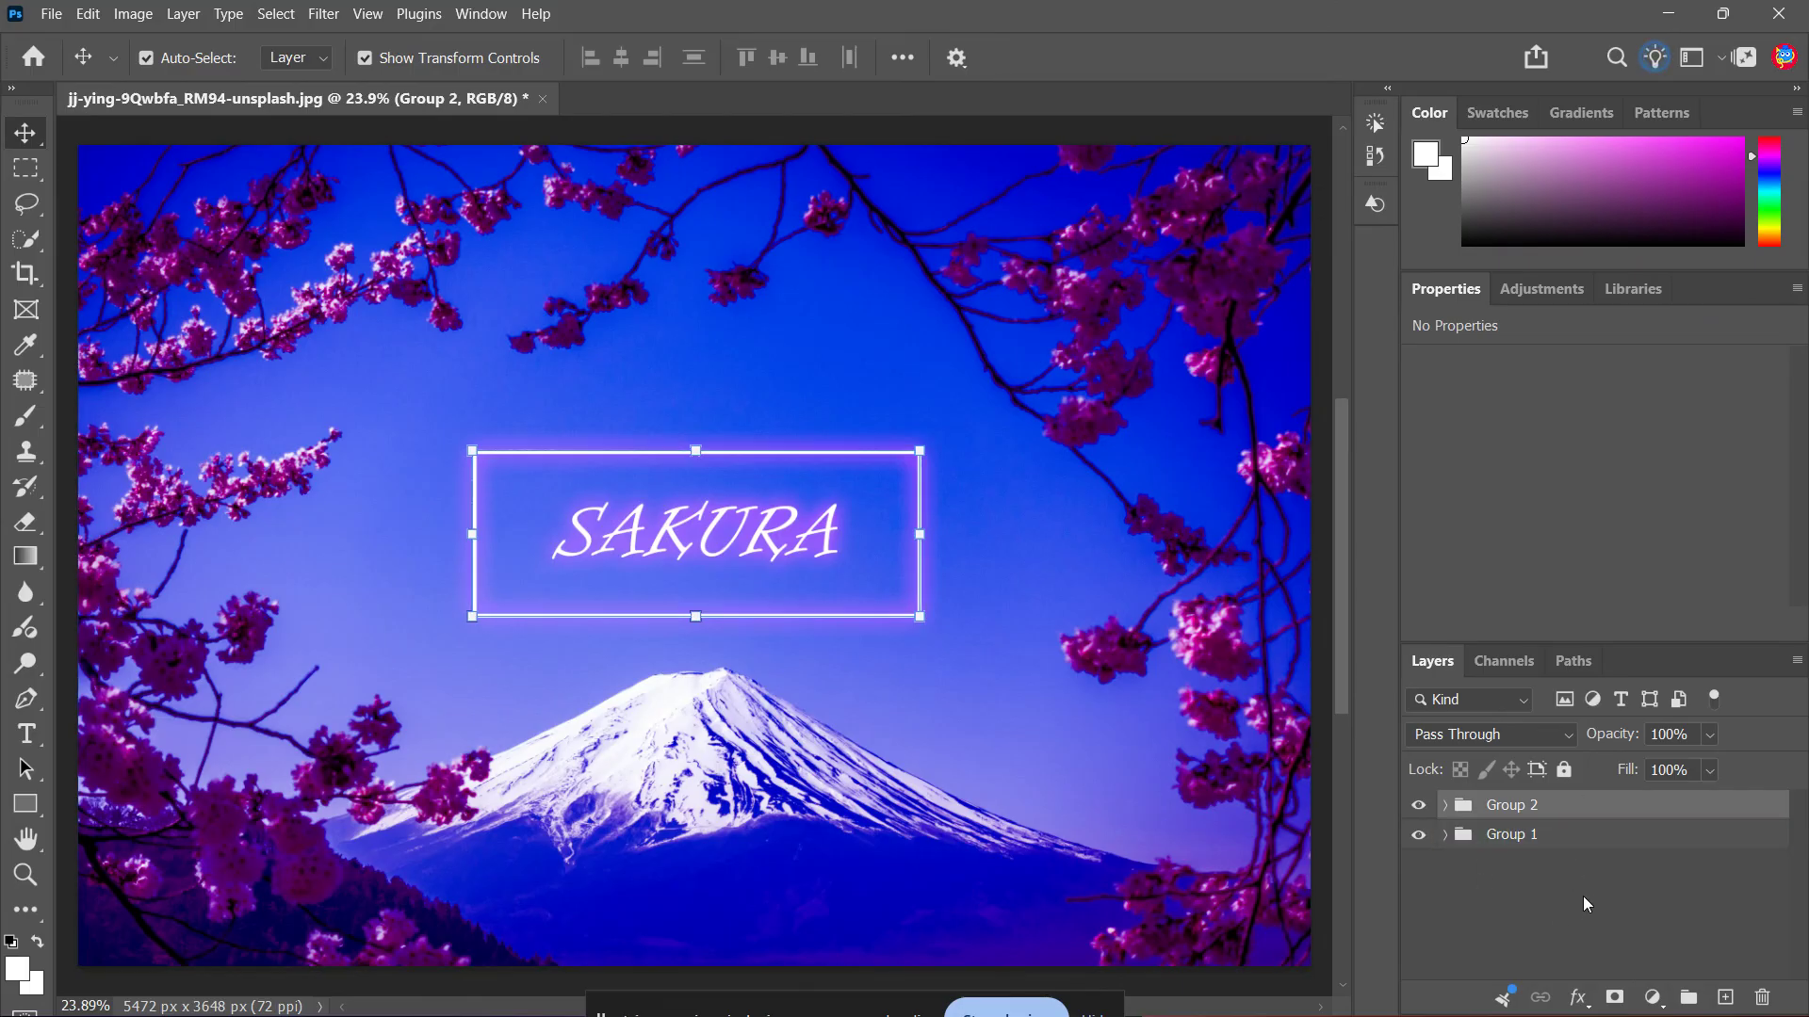
{"action": "left_click", "coordinate": [1526, 835]}
{"action": "left_click", "coordinate": [1445, 835]}
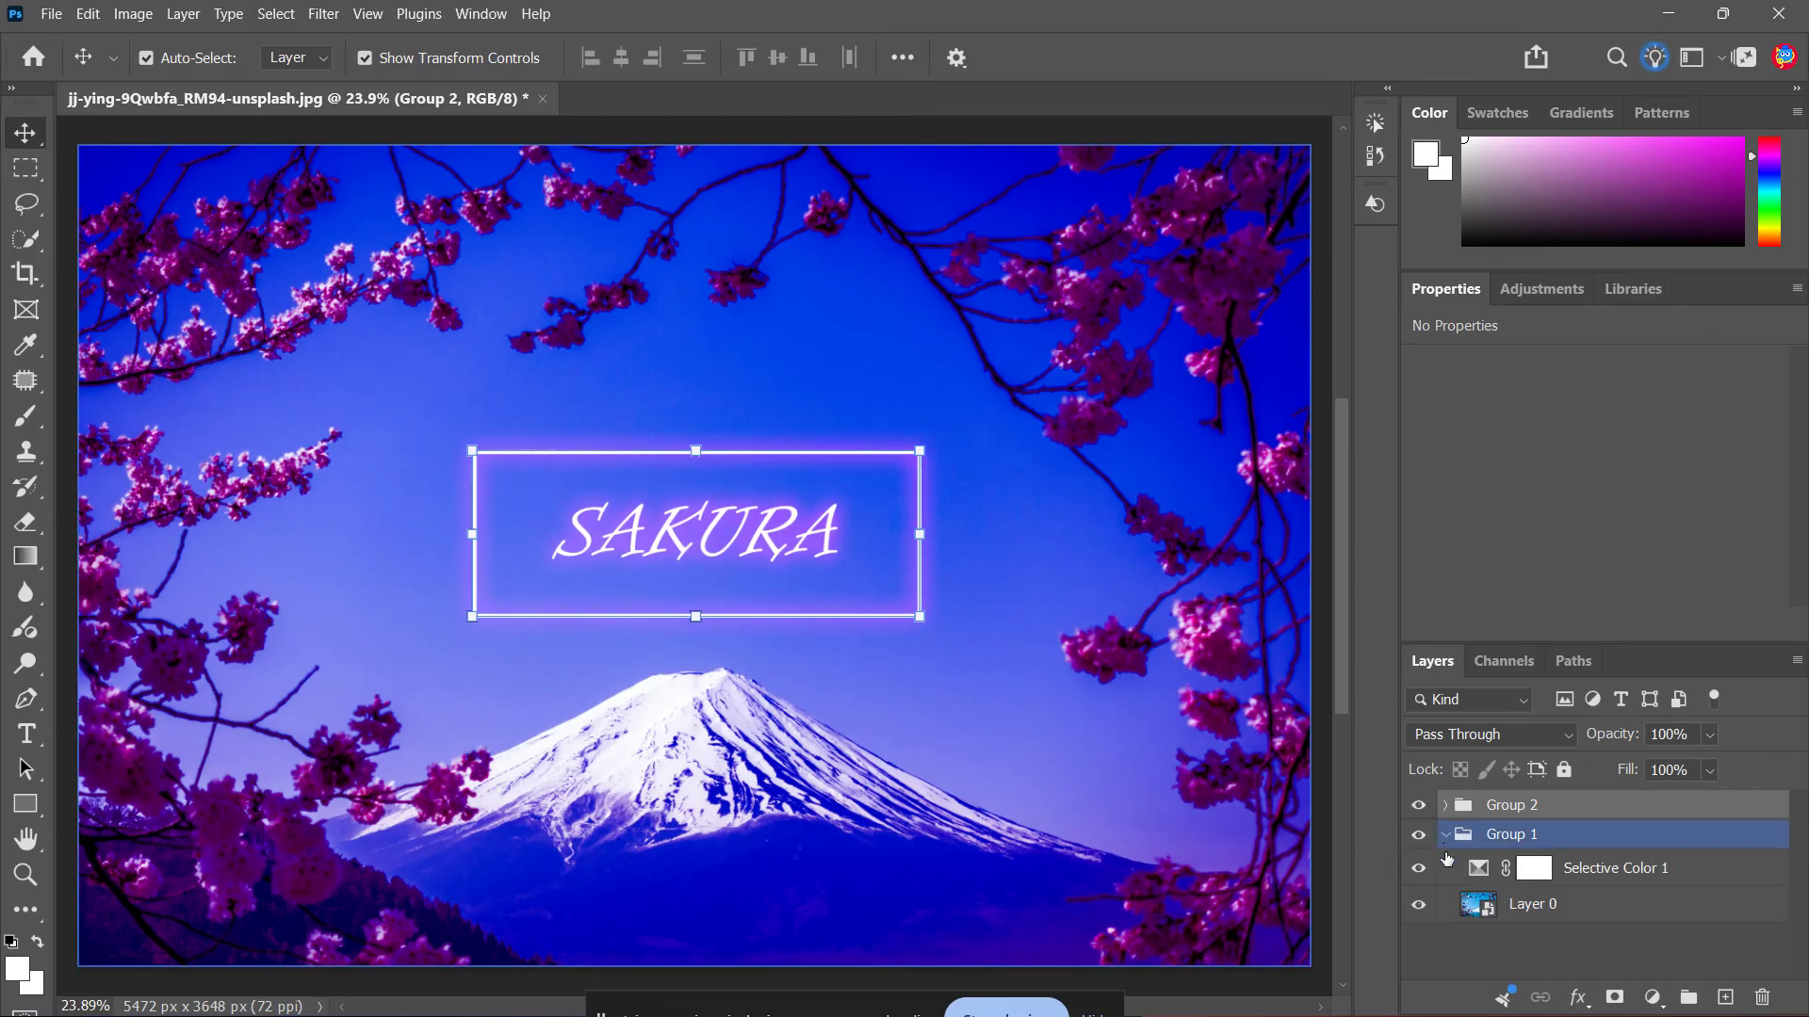
{"action": "left_click", "coordinate": [1530, 905]}
{"action": "left_click", "coordinate": [1446, 835]}
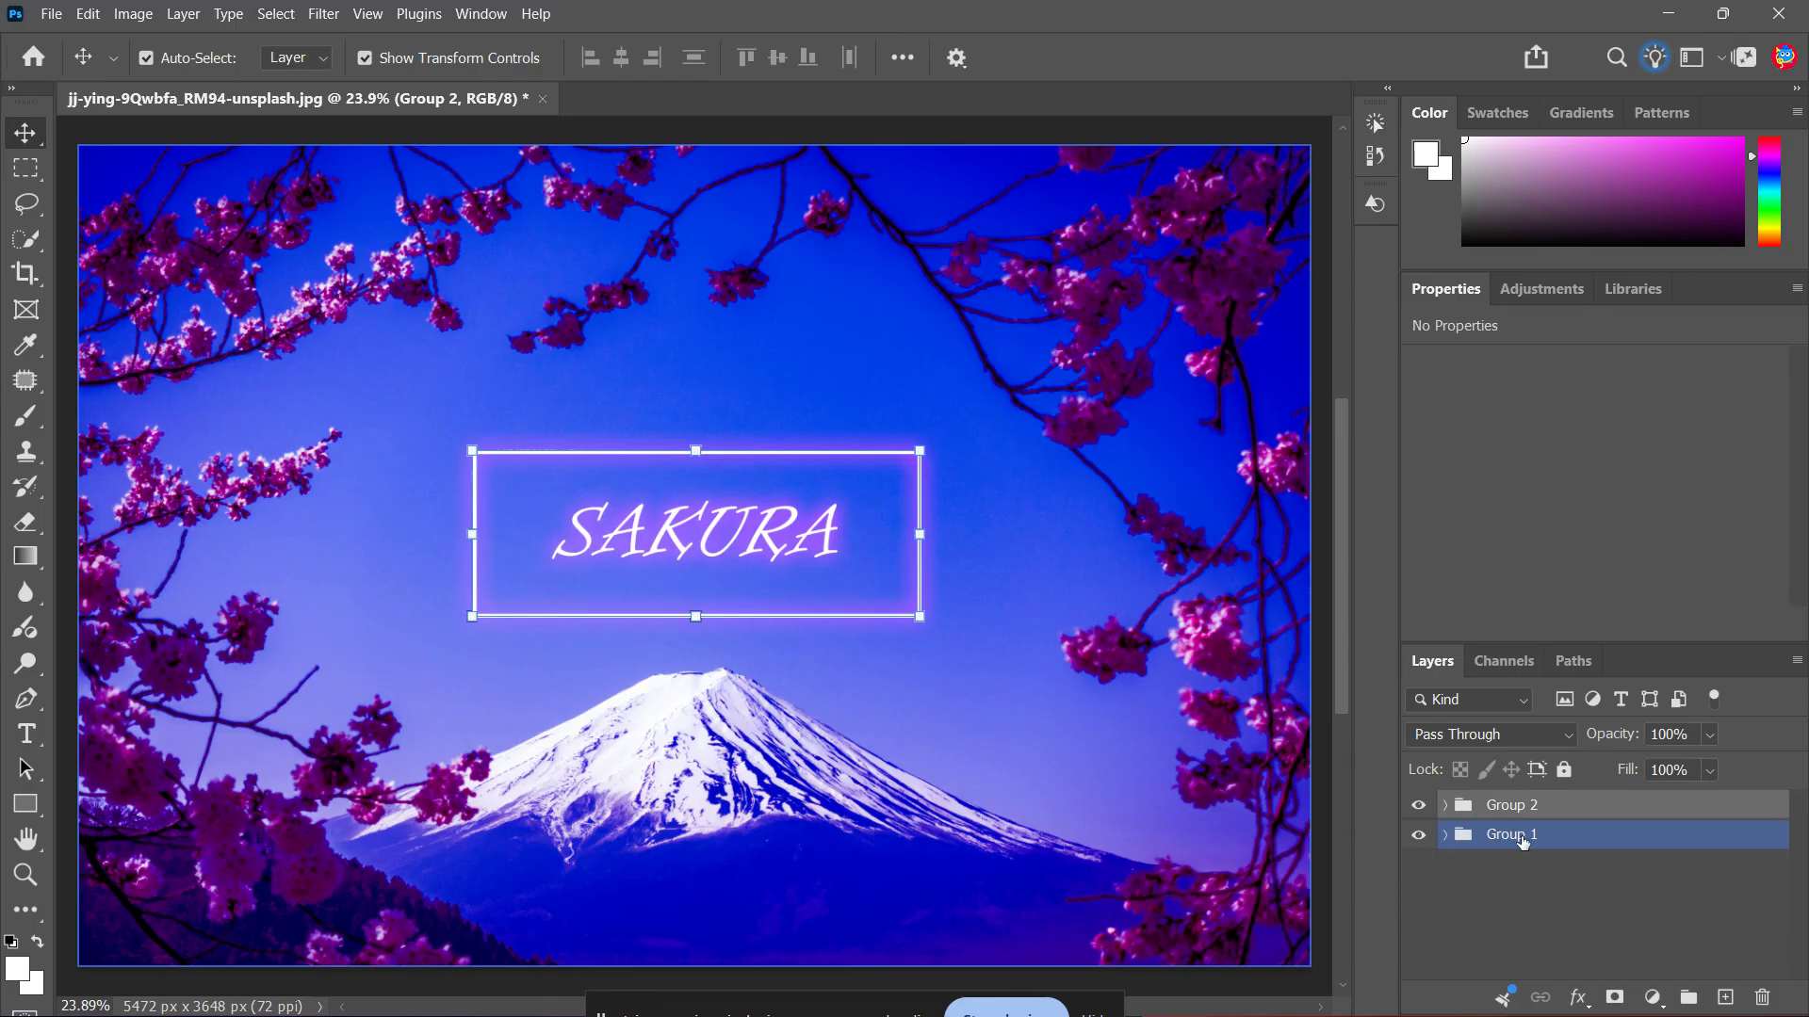
Try moving Group 1 into Group 2, and undo that move and both layer groupings
{"action": "left_click_drag", "start_coordinate": [1524, 838], "coordinate": [1526, 801]}
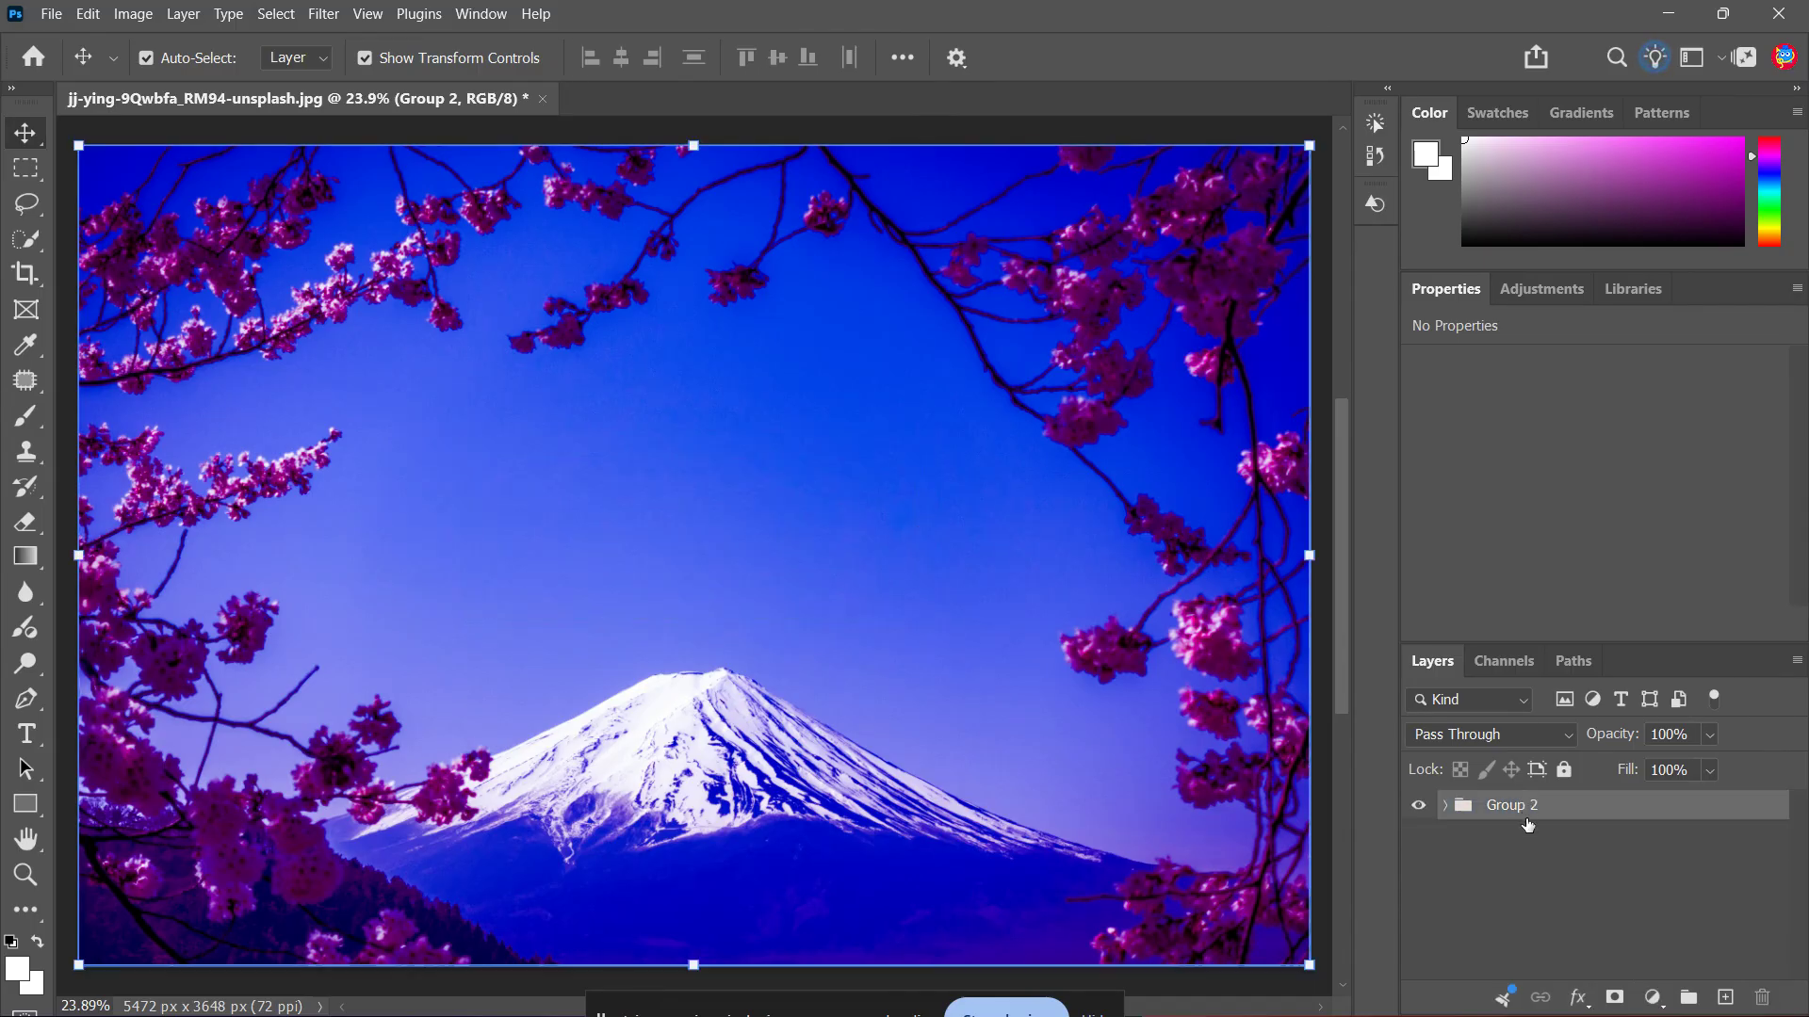
{"action": "left_click", "coordinate": [1447, 806]}
{"action": "key", "text": "ctrl+z"}
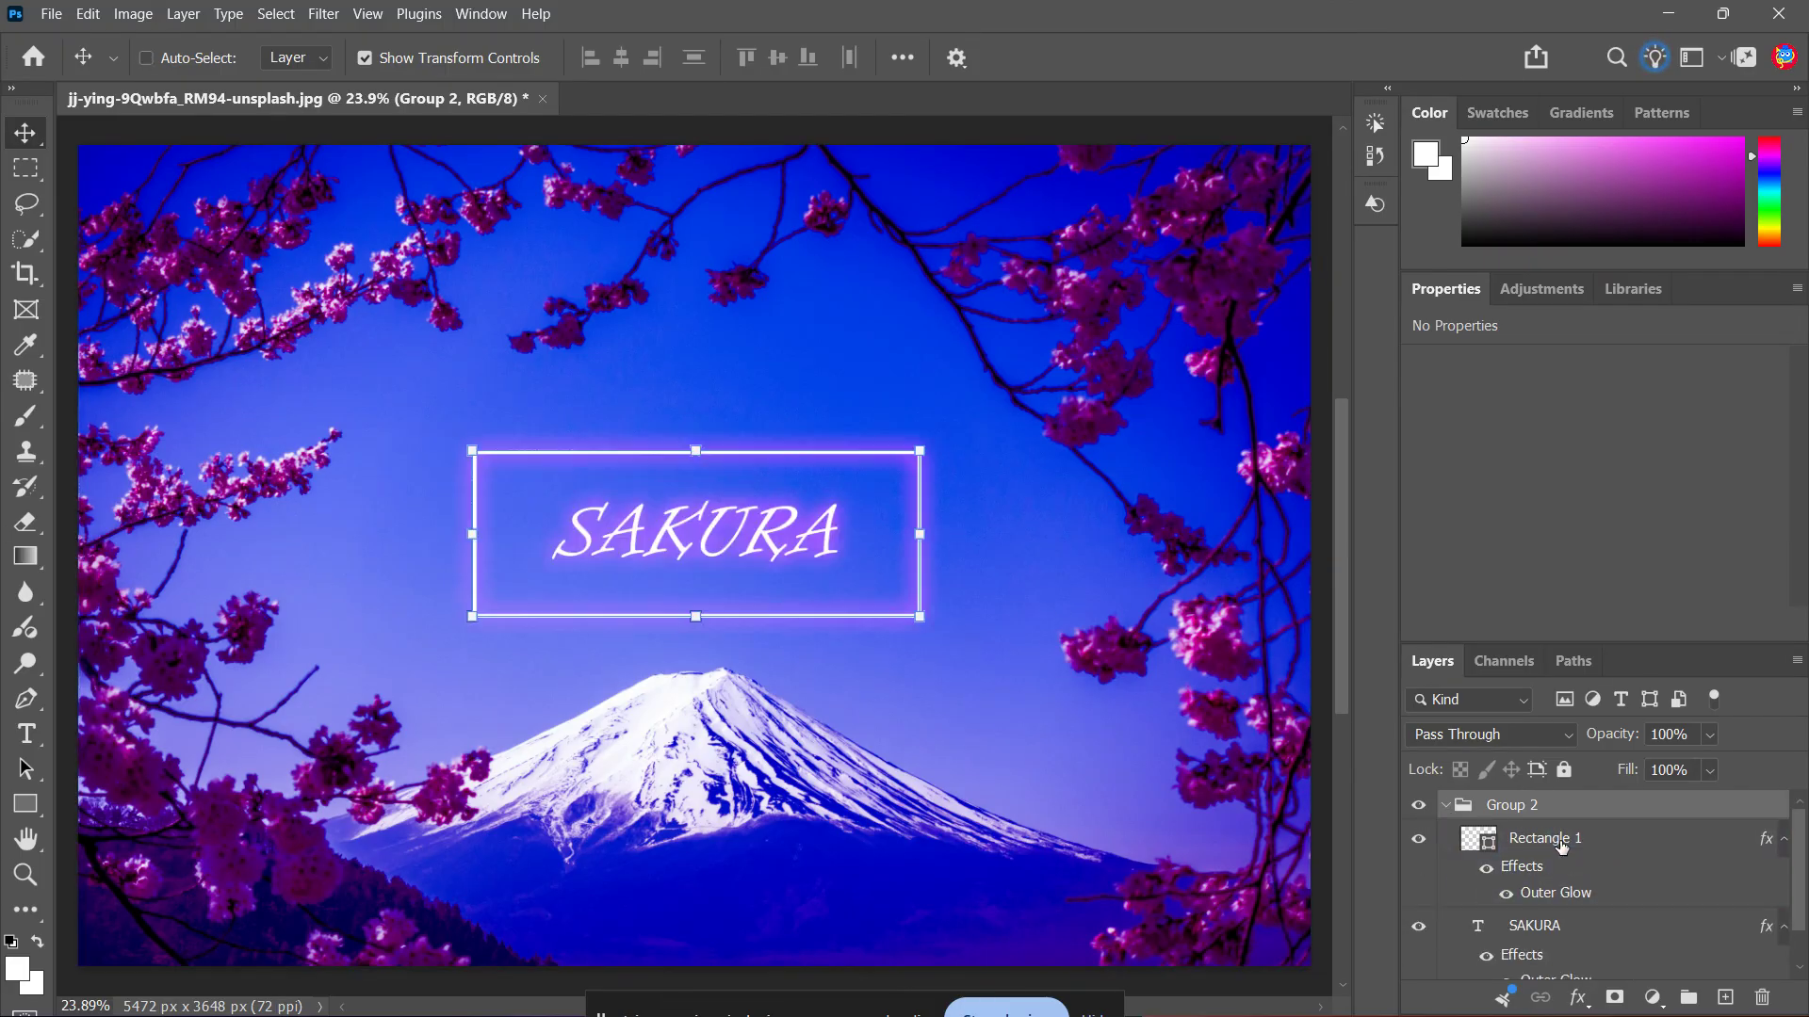
{"action": "key", "text": "ctrl+z"}
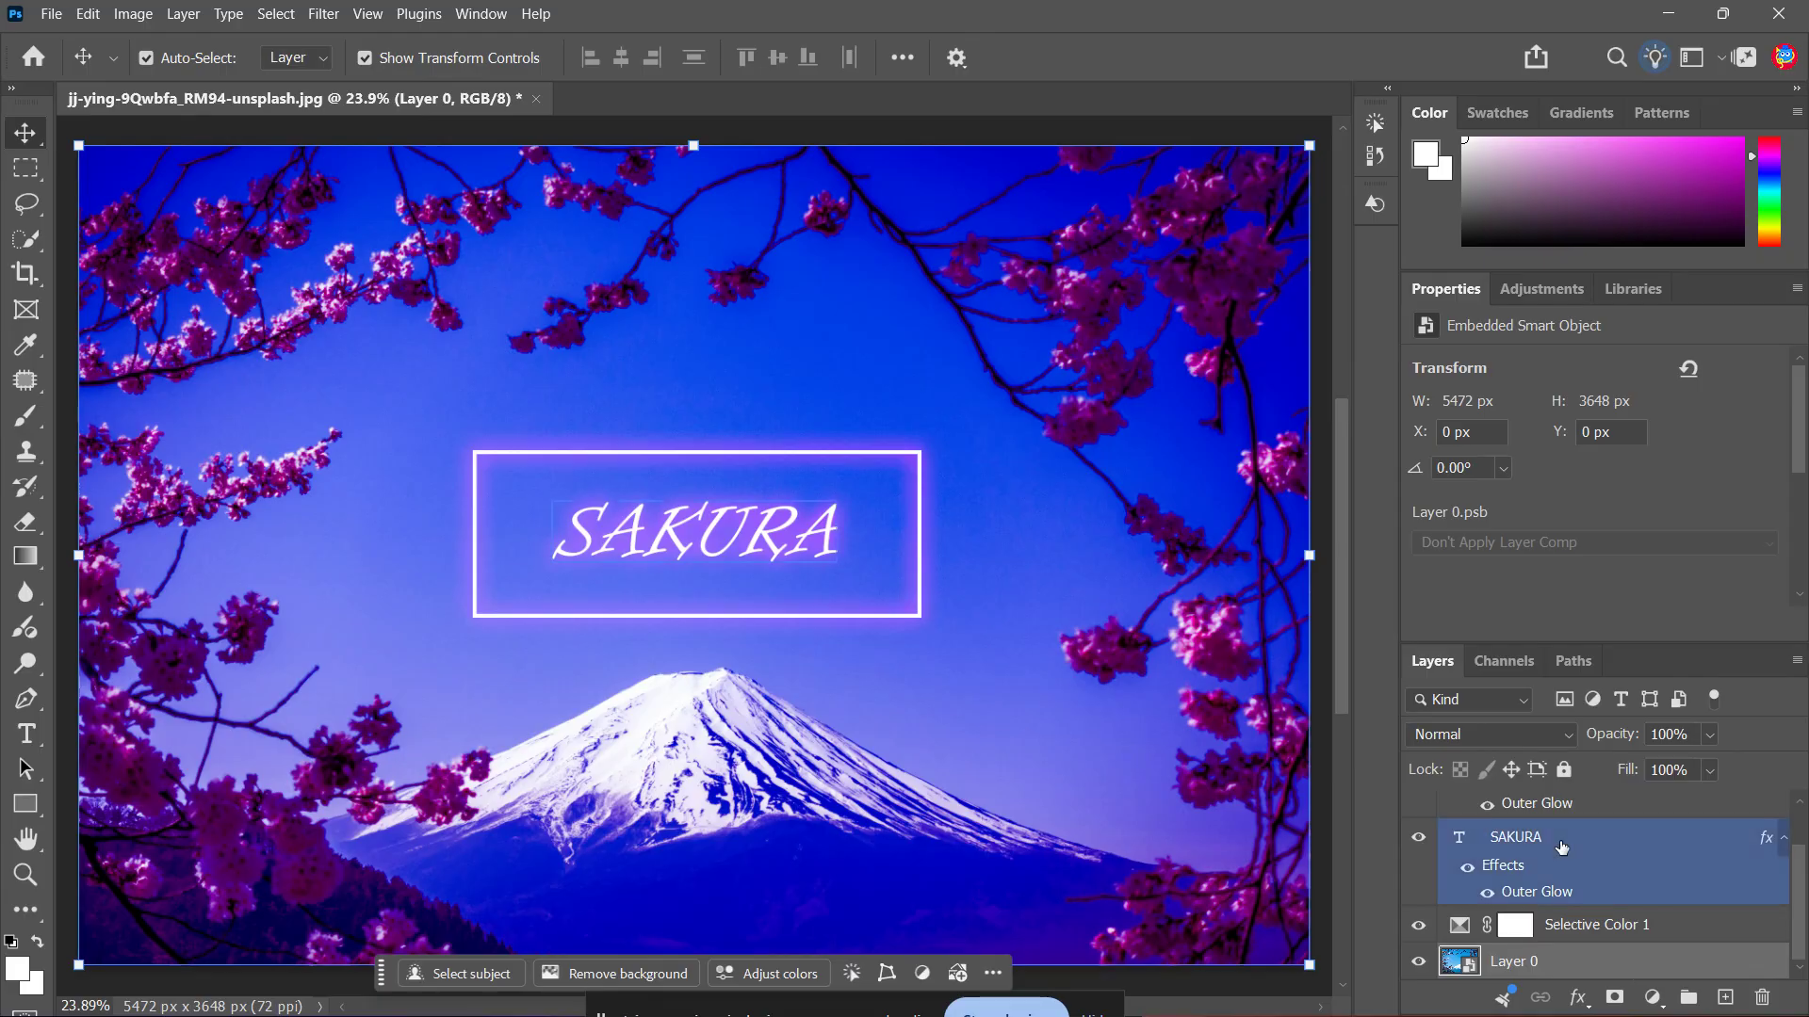
{"action": "scroll", "coordinate": [1562, 848], "scroll_direction": "up", "scroll_amount": 2}
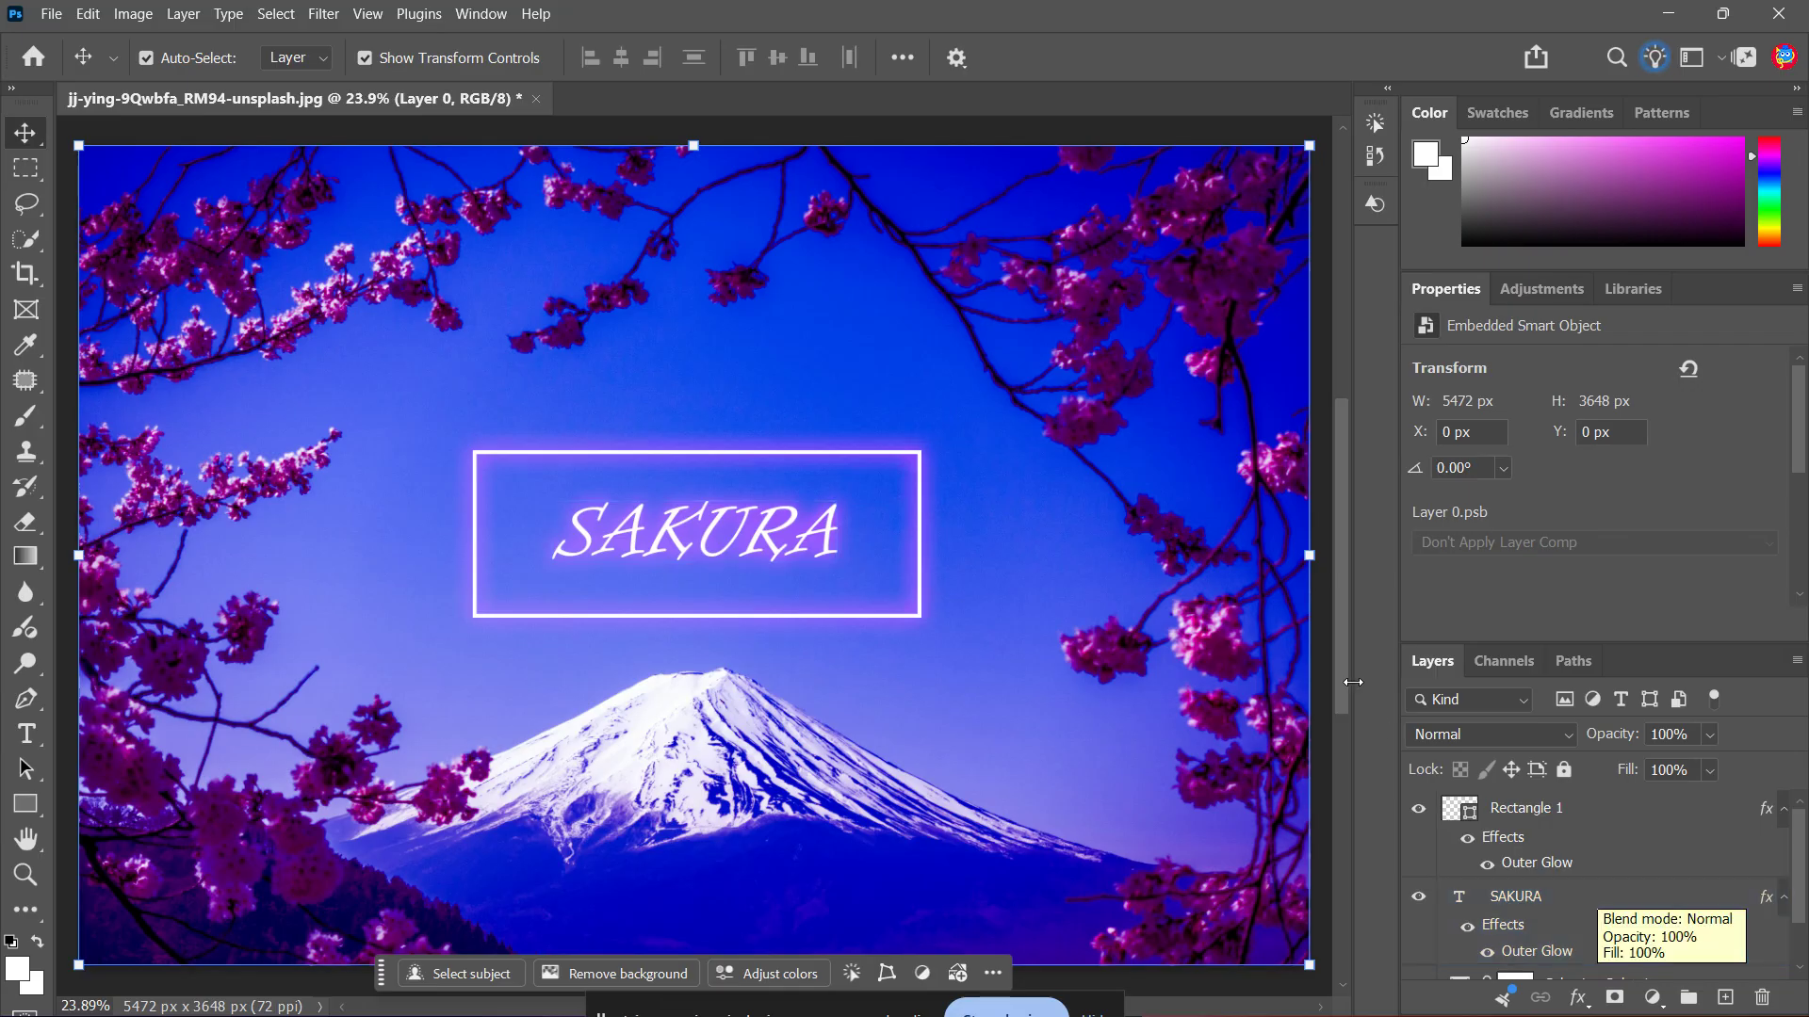
Open the document's history to examine the recorded states, and collapse it again
{"action": "left_click", "coordinate": [482, 13]}
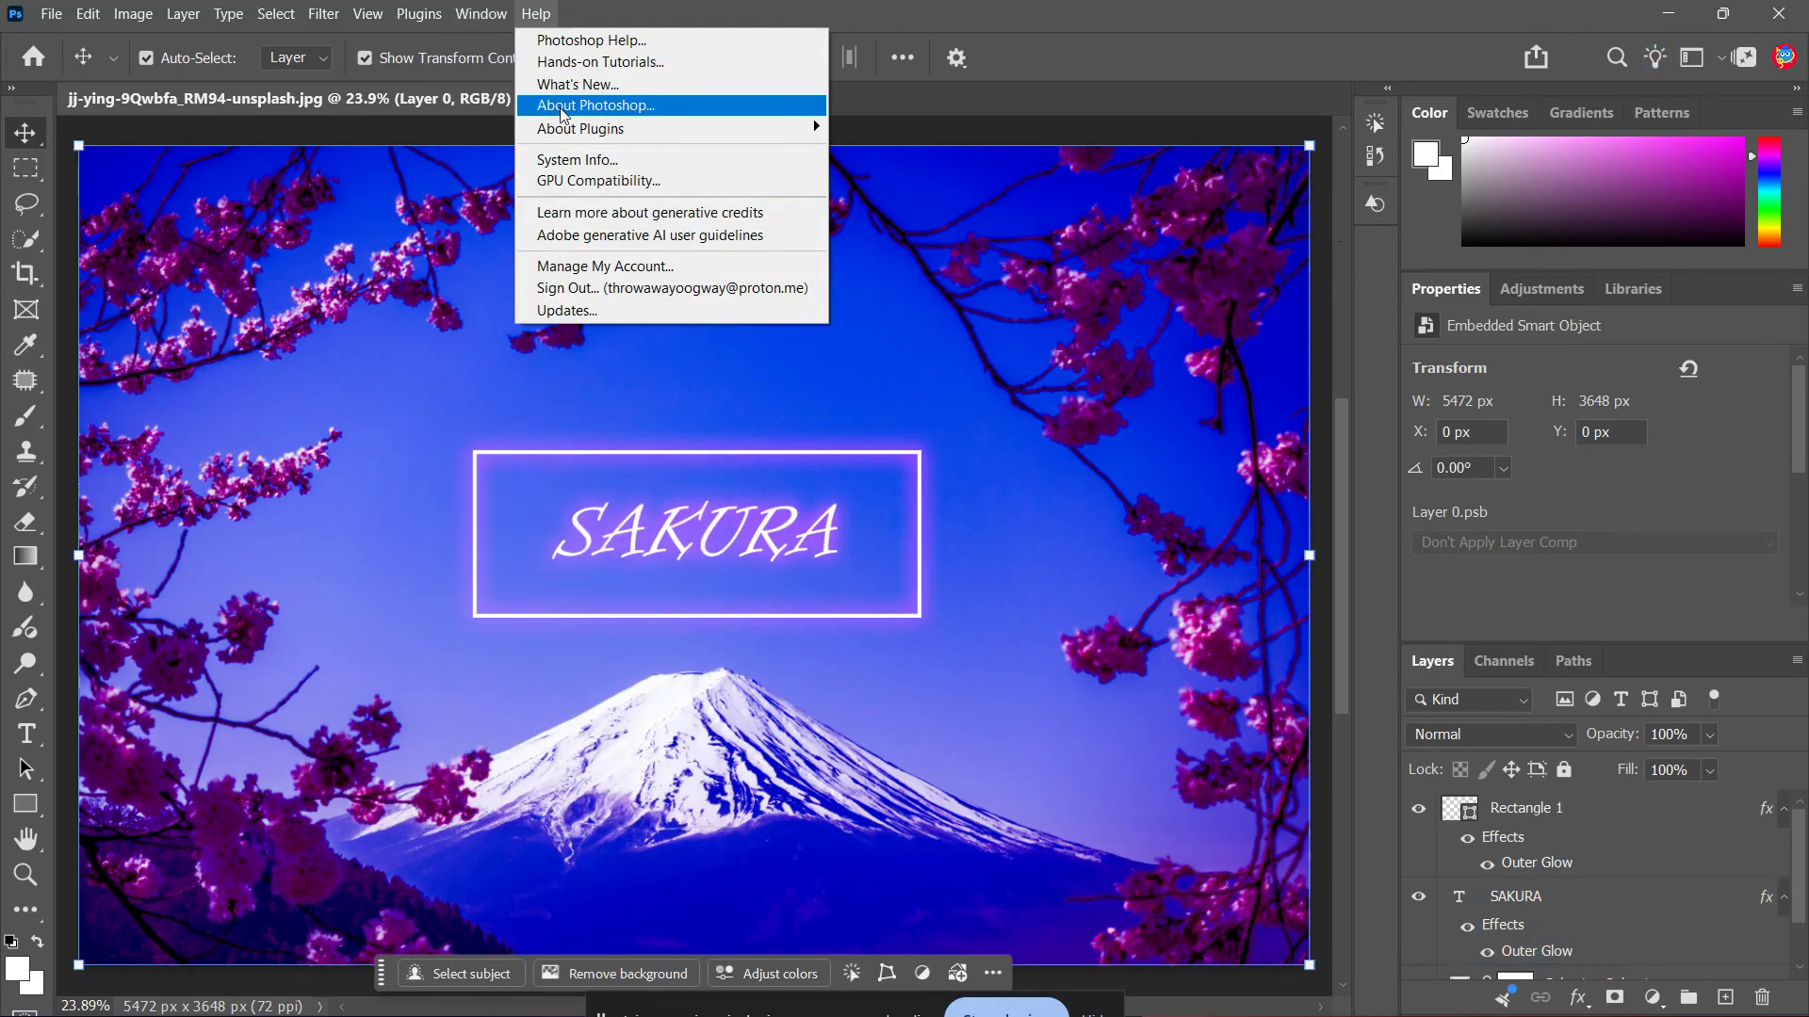
{"action": "left_click", "coordinate": [508, 453]}
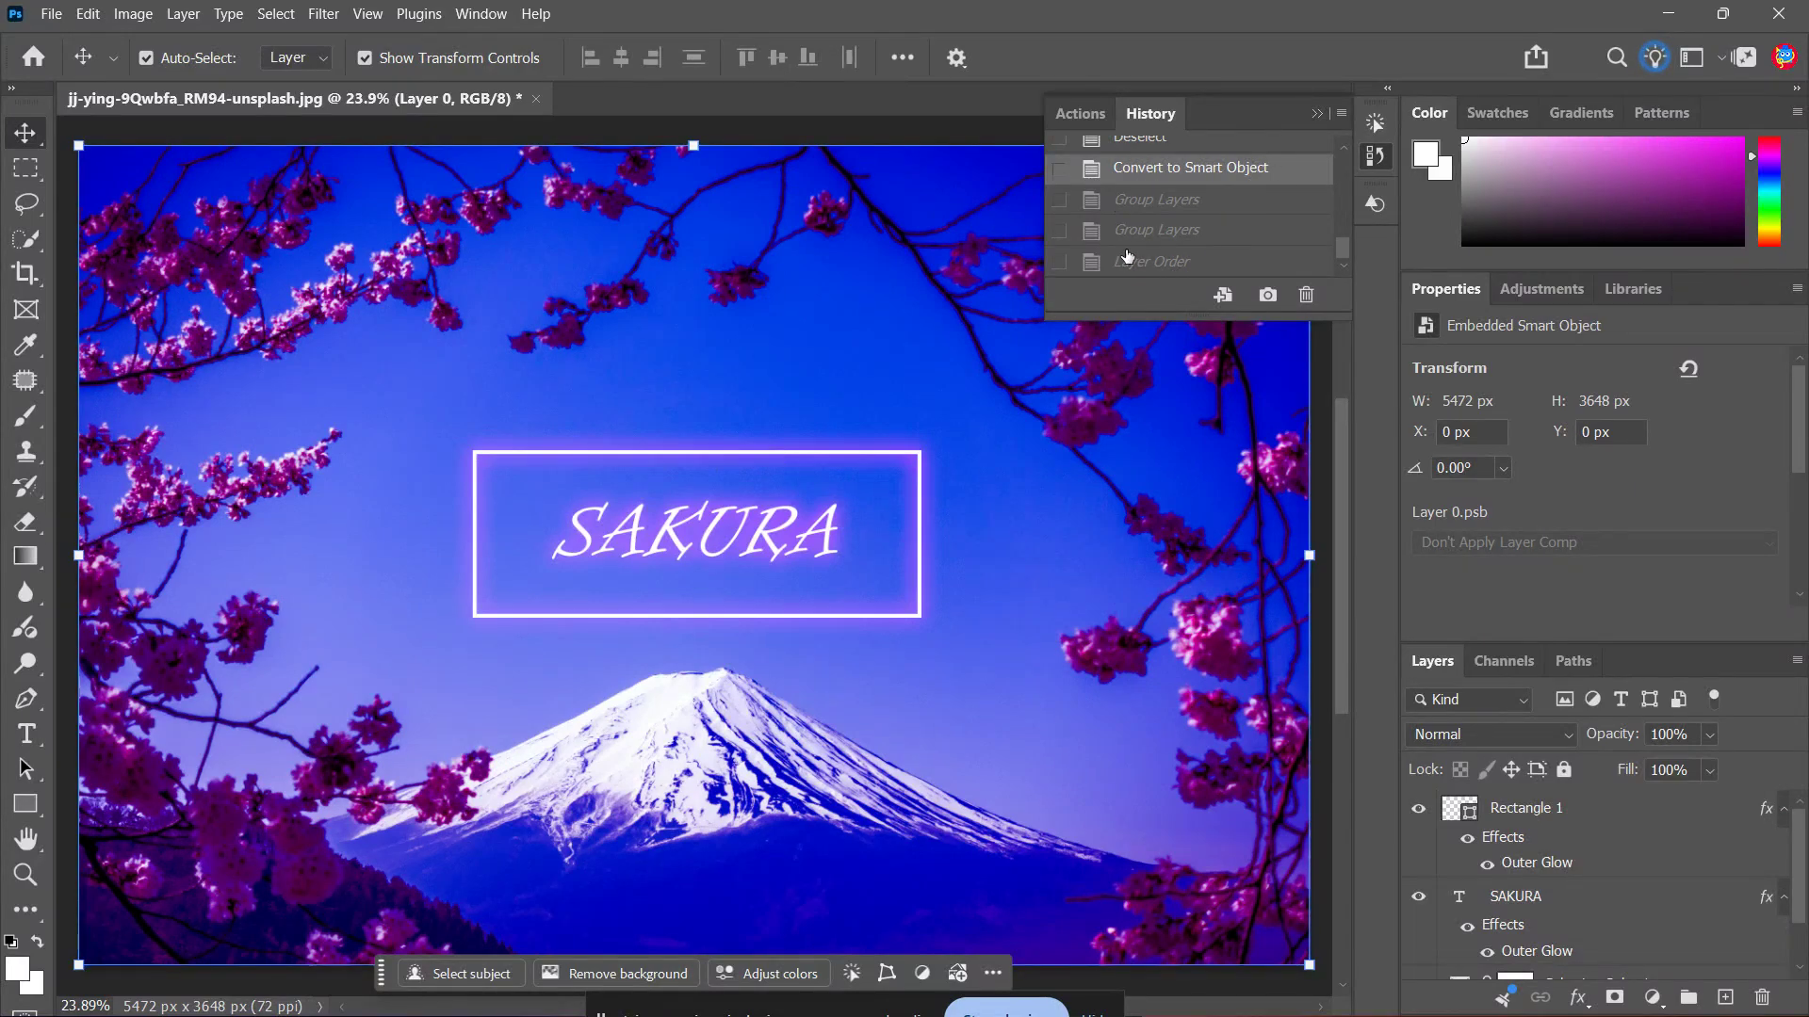
{"action": "left_click", "coordinate": [1318, 112]}
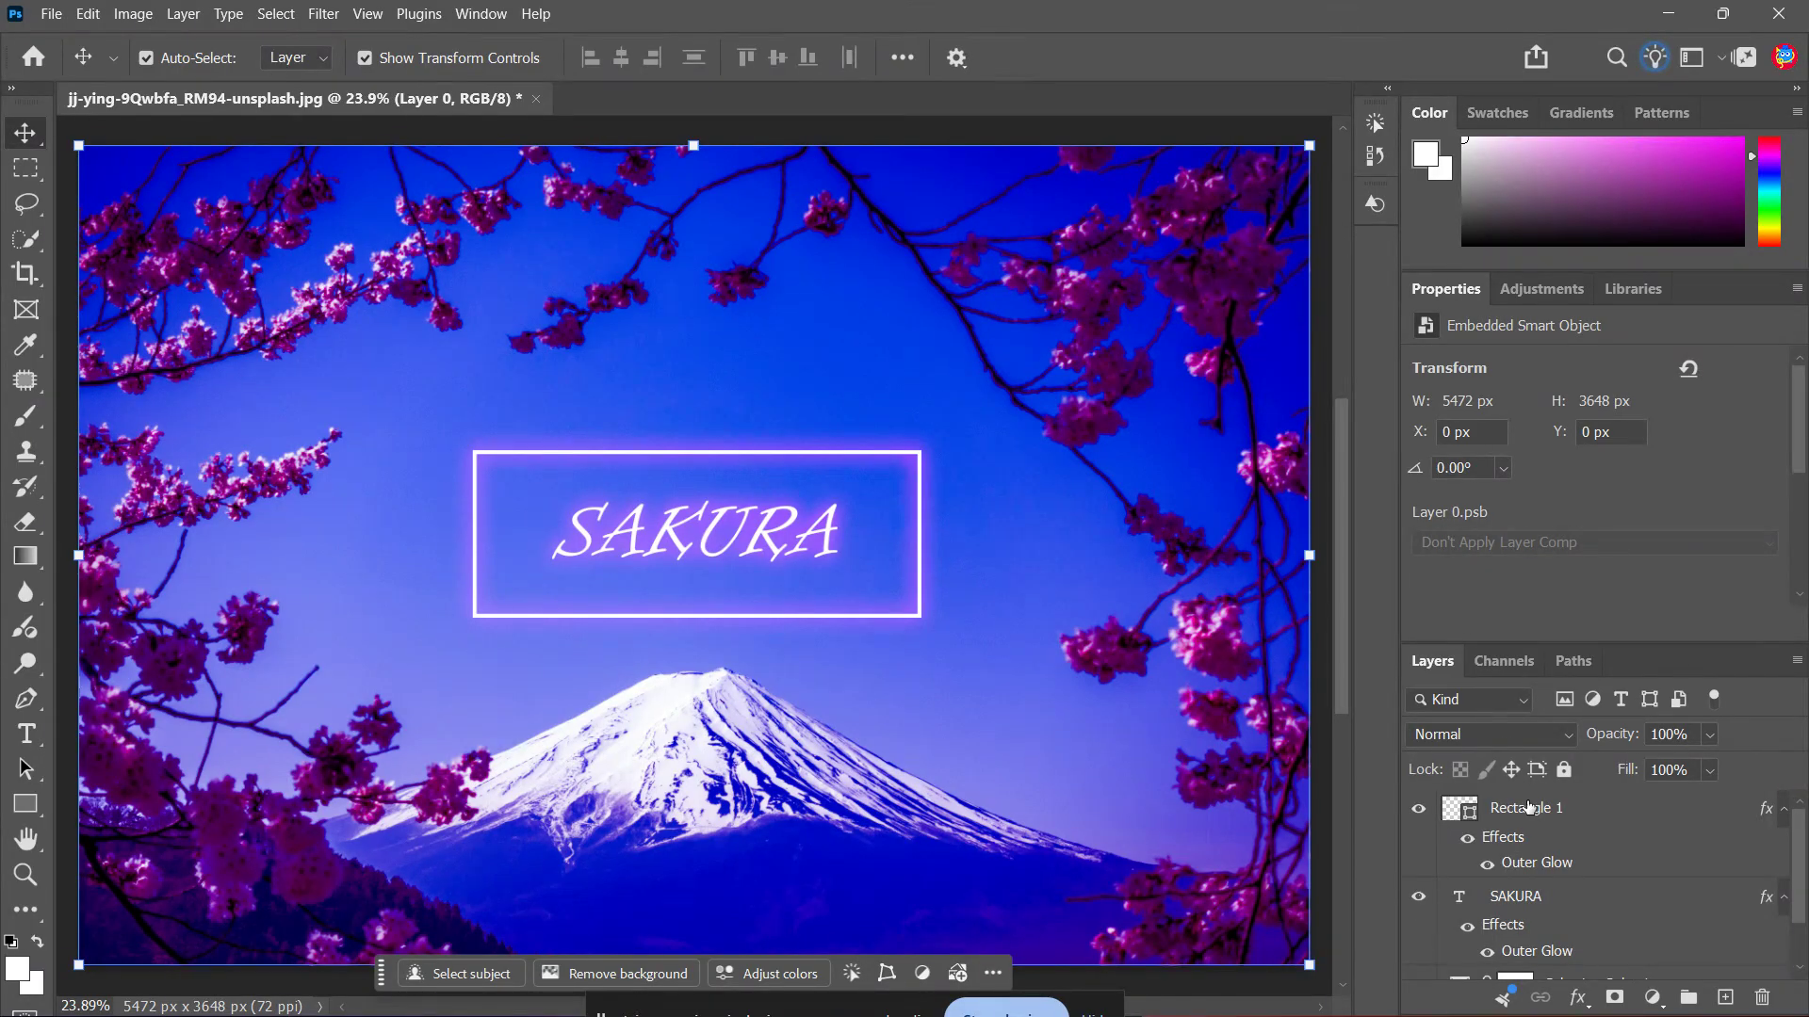
{"action": "left_click", "coordinate": [1535, 914]}
{"action": "scroll", "coordinate": [1564, 919], "scroll_direction": "down", "scroll_amount": 1}
{"action": "left_click", "coordinate": [1569, 928]}
{"action": "left_click", "coordinate": [1509, 959]}
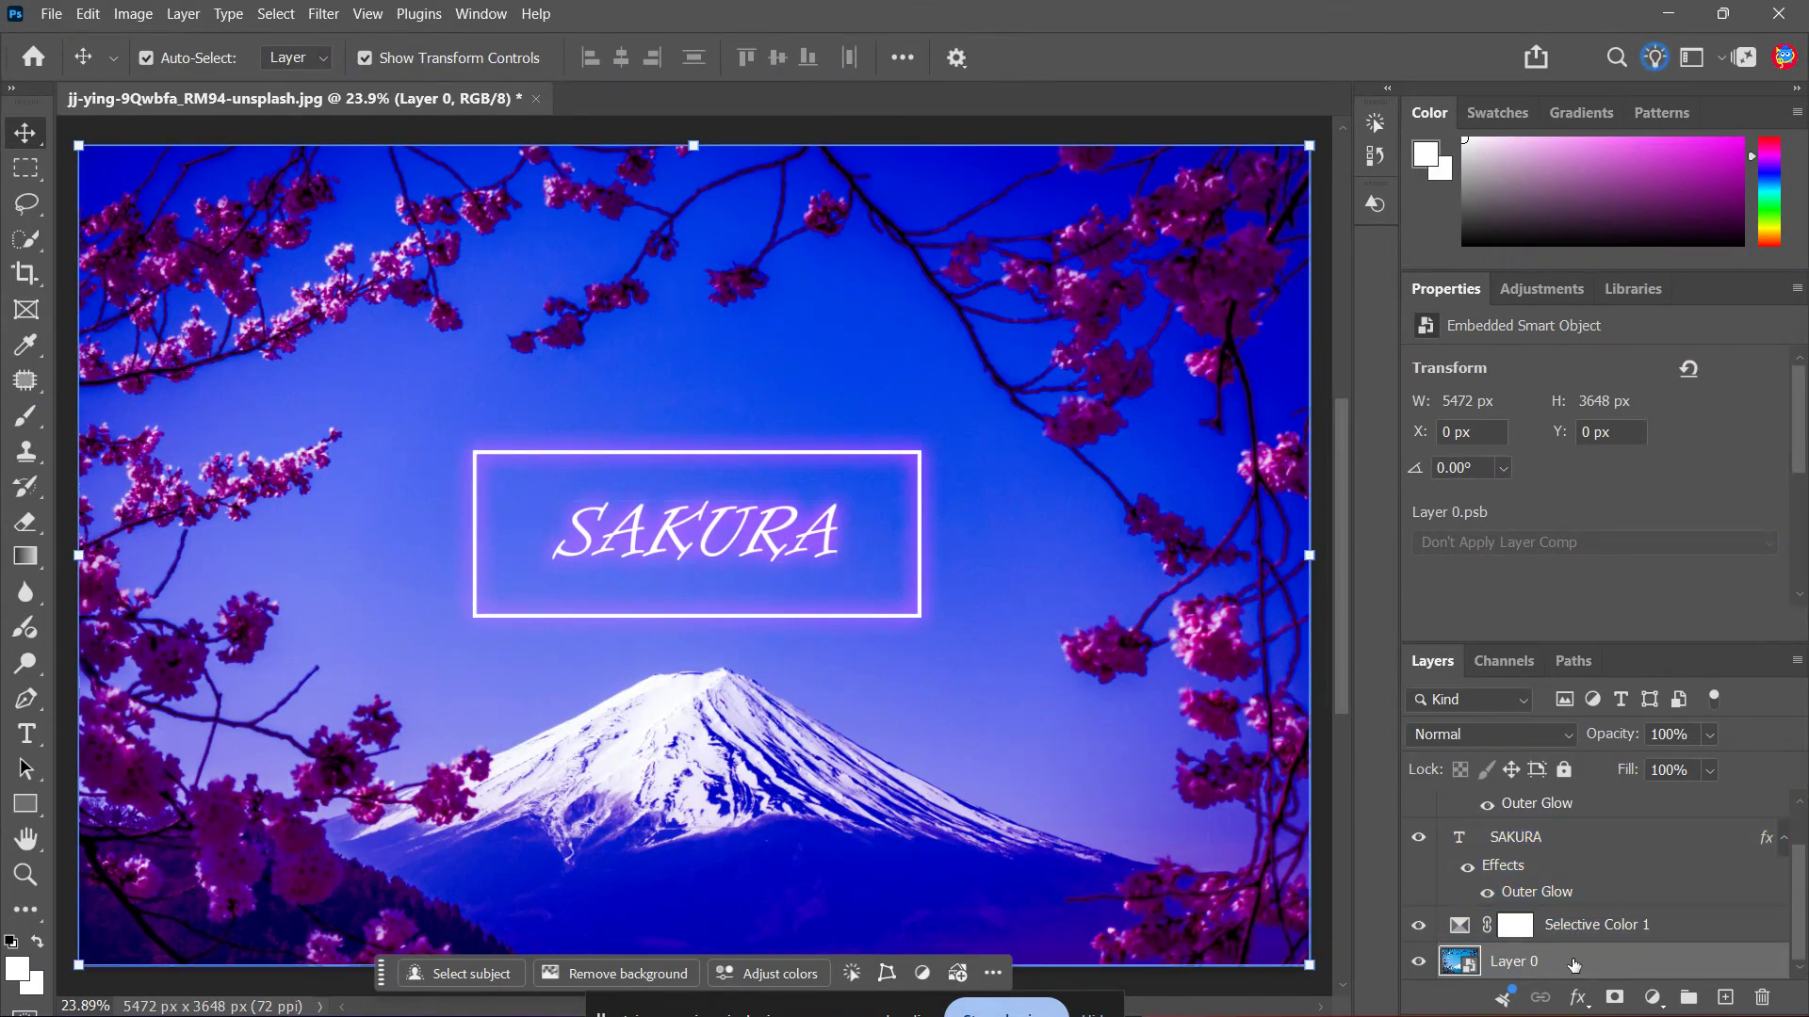
{"action": "left_click", "coordinate": [1514, 859]}
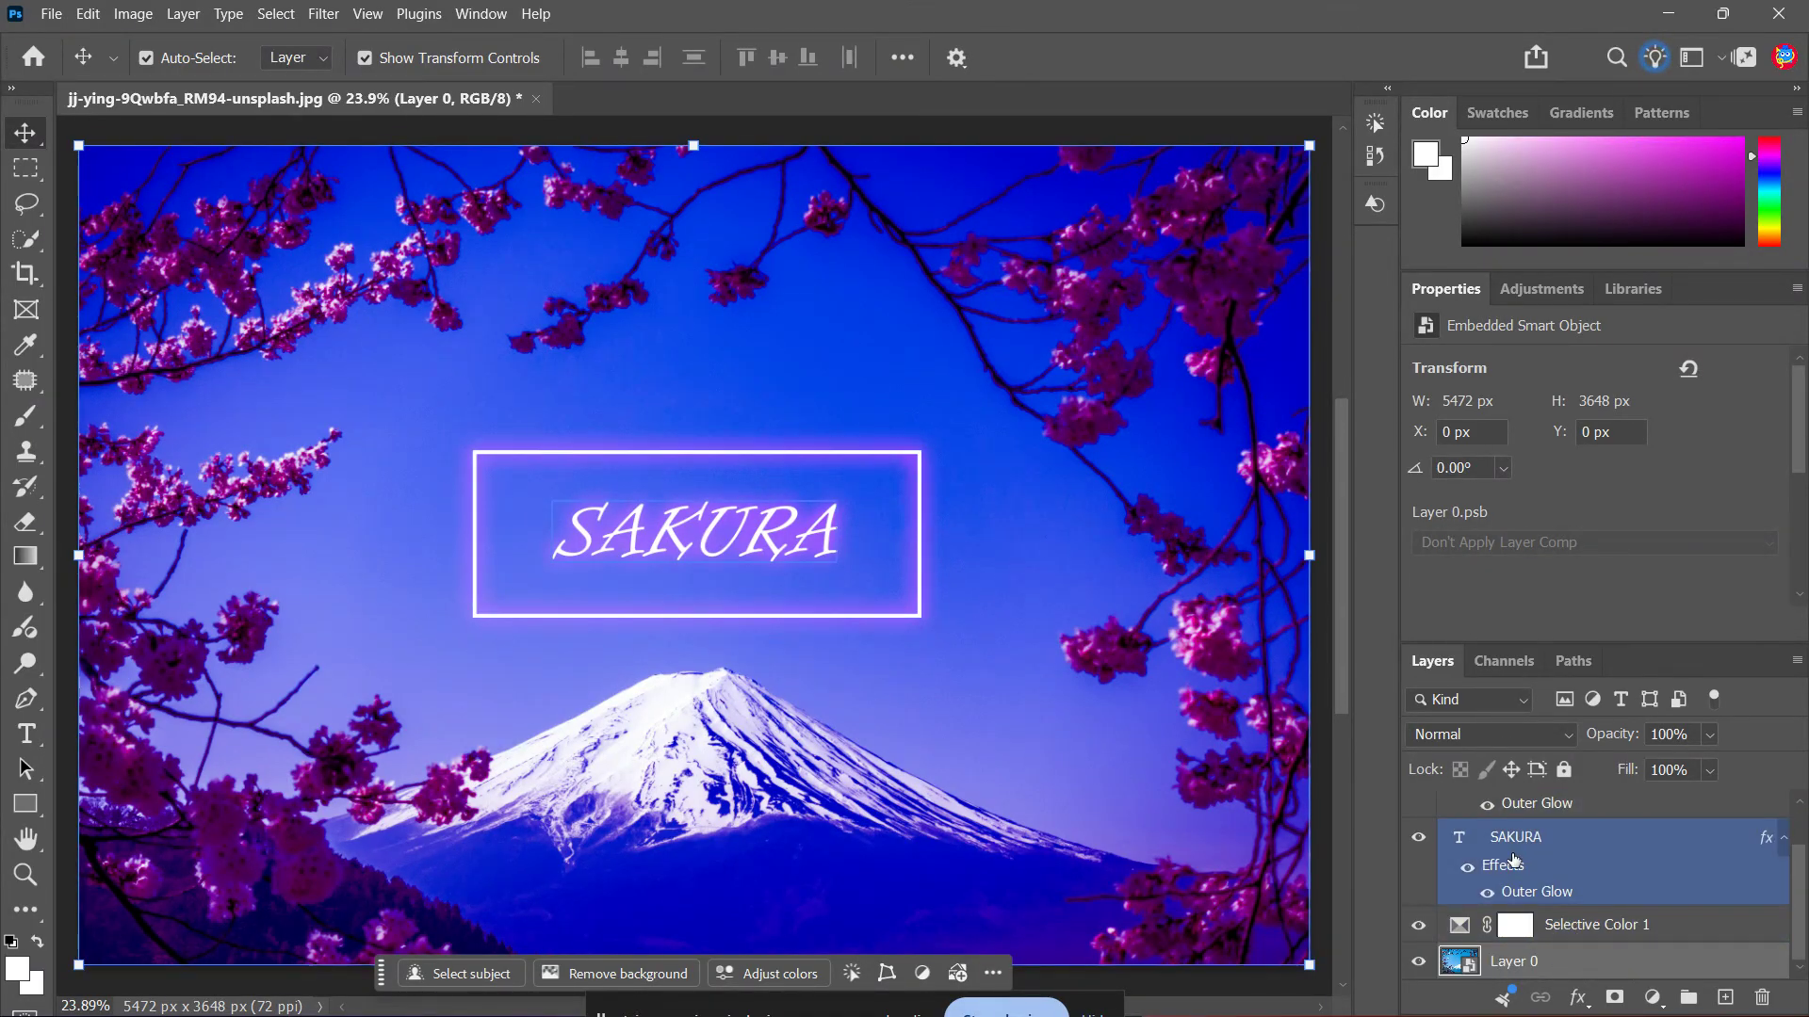